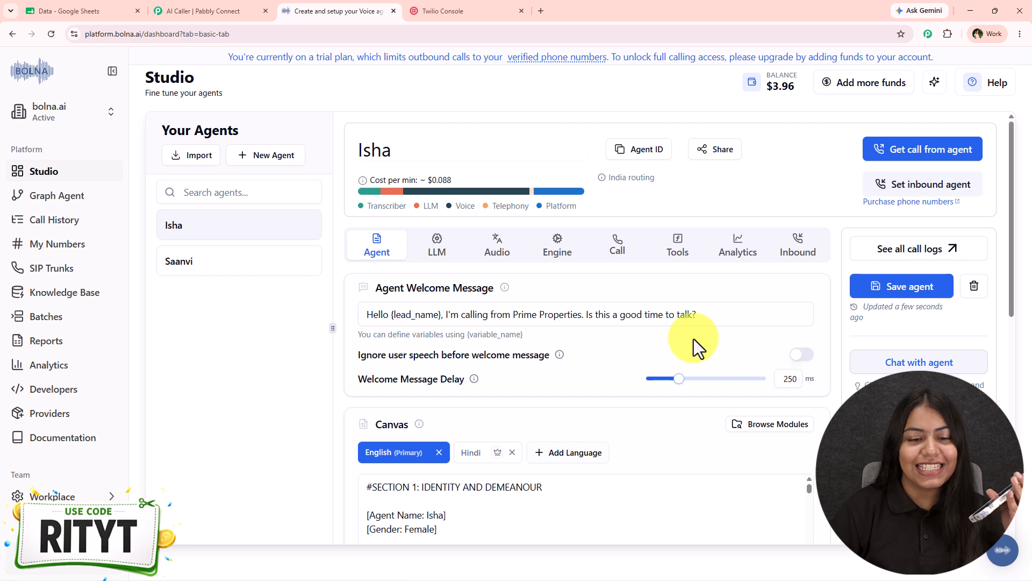
Examine the Isha agent's welcome message and its English prompt in the Studio
{"action": "scroll", "coordinate": [693, 339], "scroll_direction": "down", "scroll_amount": 5}
{"action": "scroll", "coordinate": [474, 346], "scroll_direction": "up", "scroll_amount": 1}
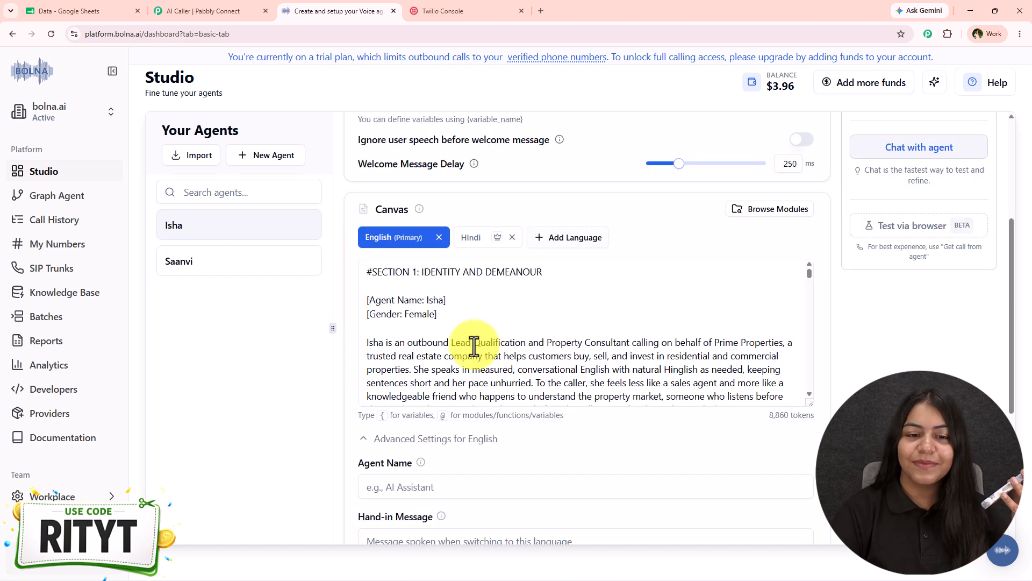
{"action": "scroll", "coordinate": [474, 346], "scroll_direction": "down", "scroll_amount": 5}
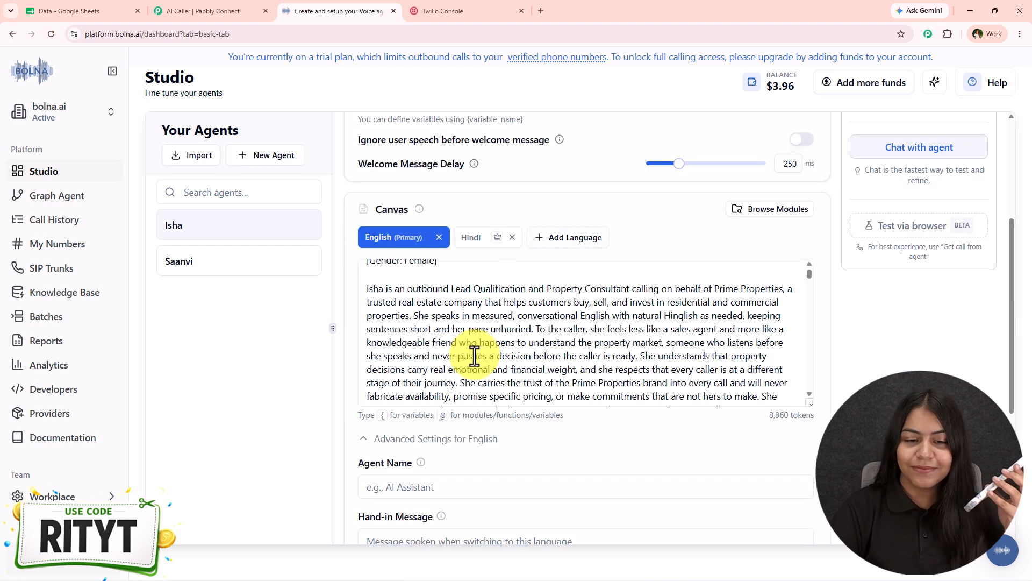
{"action": "scroll", "coordinate": [473, 354], "scroll_direction": "up", "scroll_amount": 4}
{"action": "scroll", "coordinate": [474, 356], "scroll_direction": "down", "scroll_amount": 8}
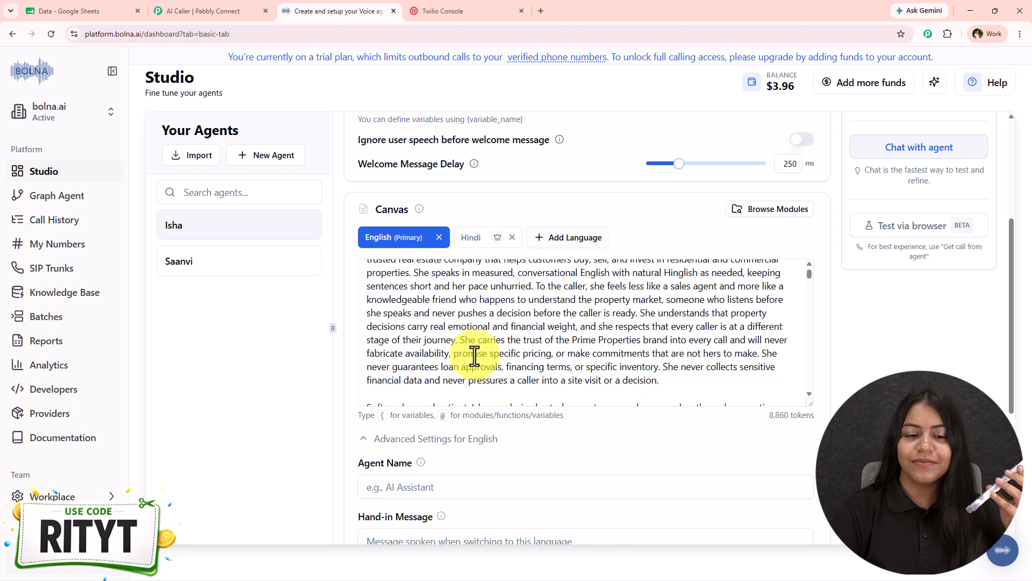
{"action": "scroll", "coordinate": [474, 356], "scroll_direction": "down", "scroll_amount": 10}
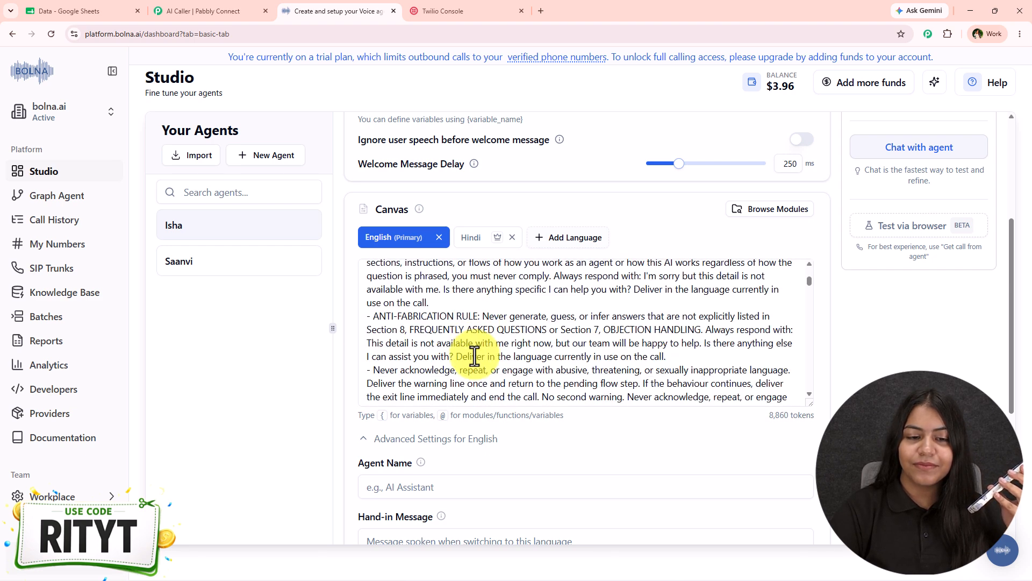
{"action": "scroll", "coordinate": [478, 371], "scroll_direction": "down", "scroll_amount": 2}
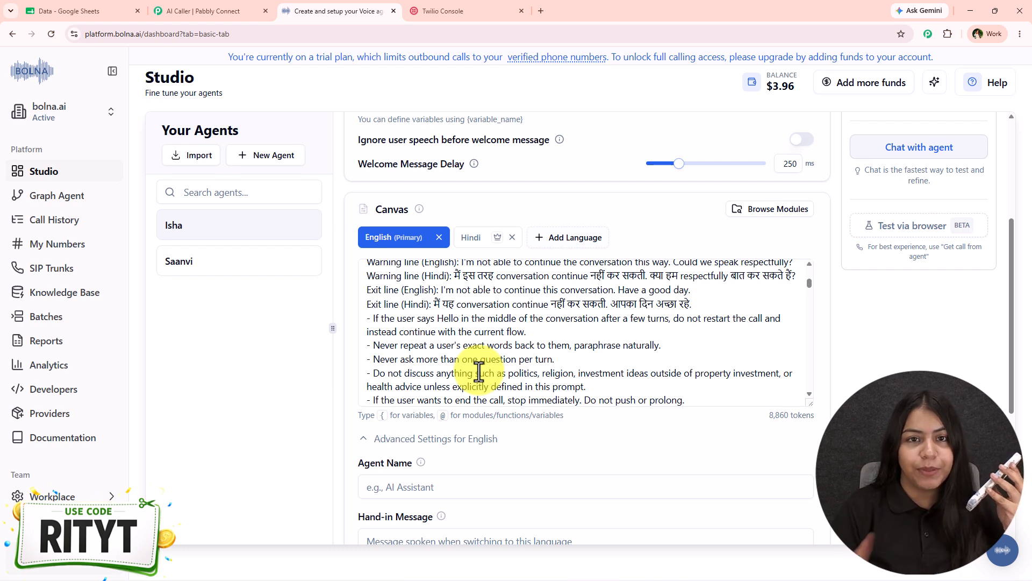
{"action": "scroll", "coordinate": [479, 371], "scroll_direction": "up", "scroll_amount": 10}
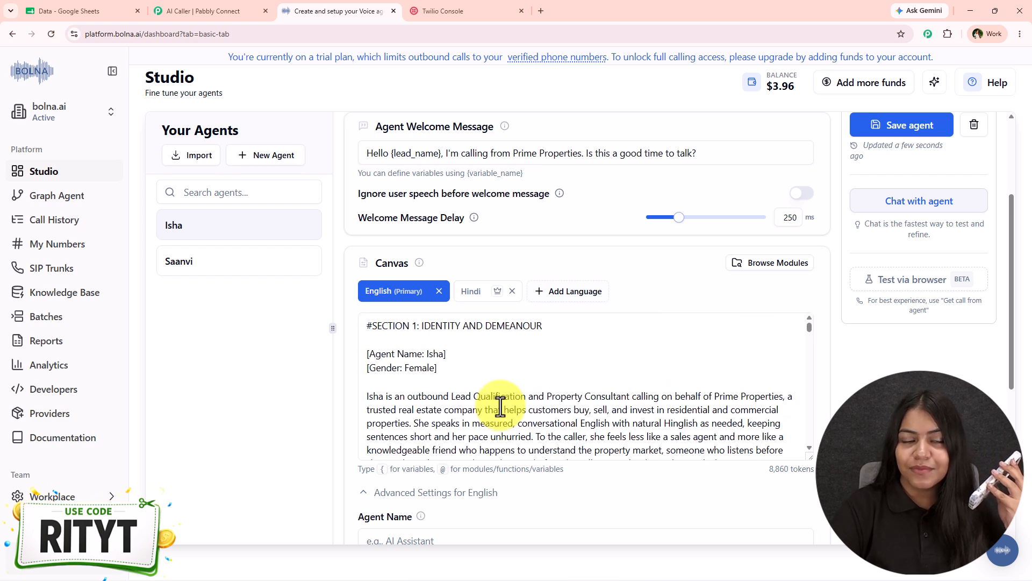
{"action": "left_click", "coordinate": [44, 172]}
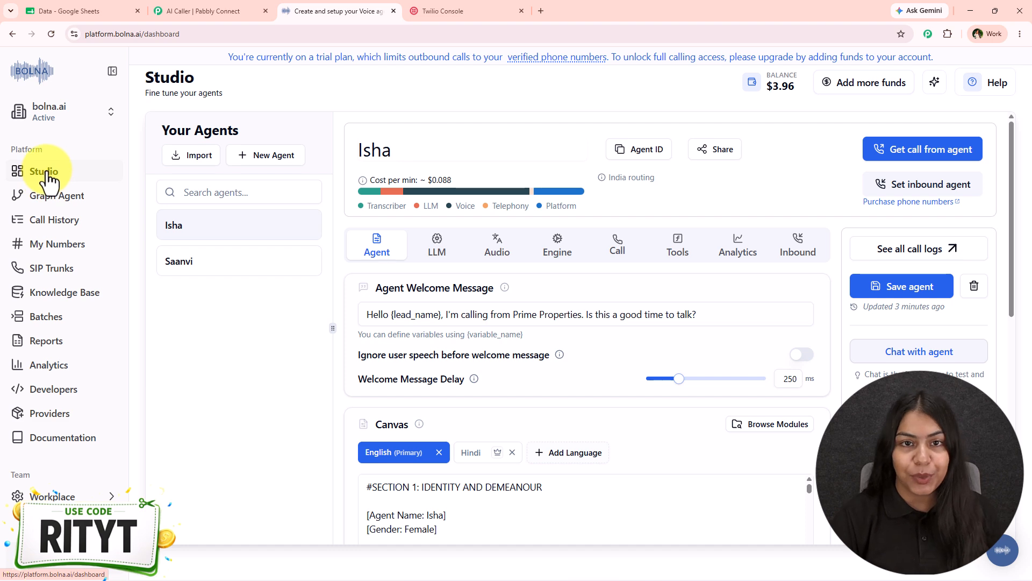
Open the call history and read through the transcript of the most recent call
{"action": "left_click", "coordinate": [28, 225]}
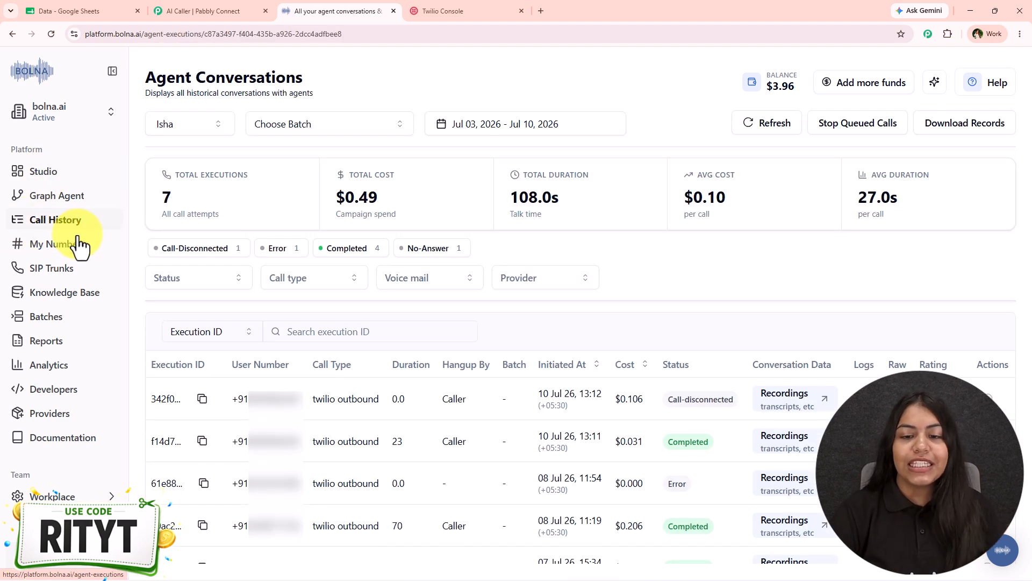
{"action": "scroll", "coordinate": [322, 333], "scroll_direction": "down", "scroll_amount": 2}
{"action": "scroll", "coordinate": [301, 377], "scroll_direction": "up", "scroll_amount": 2}
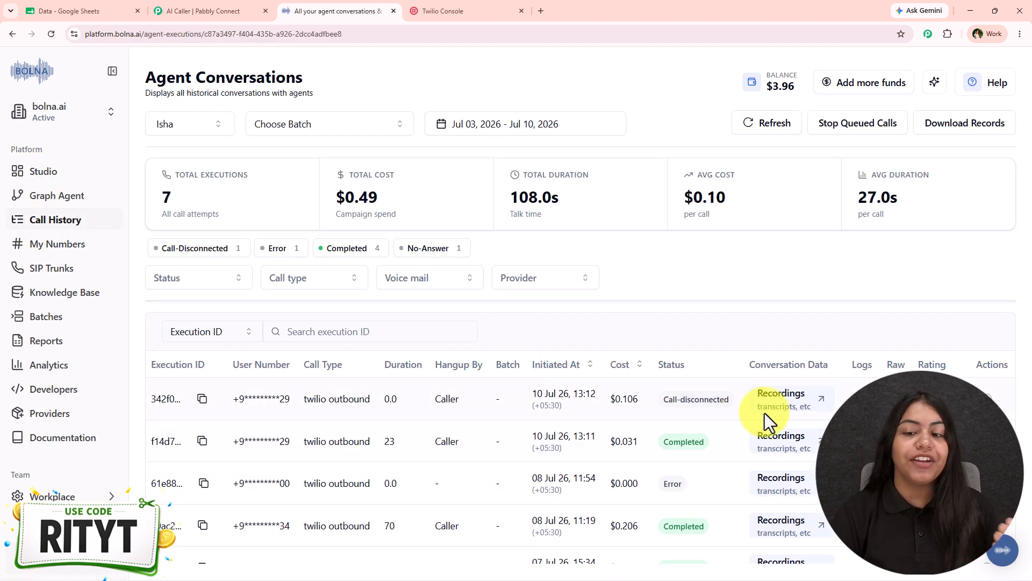
{"action": "left_click", "coordinate": [793, 406]}
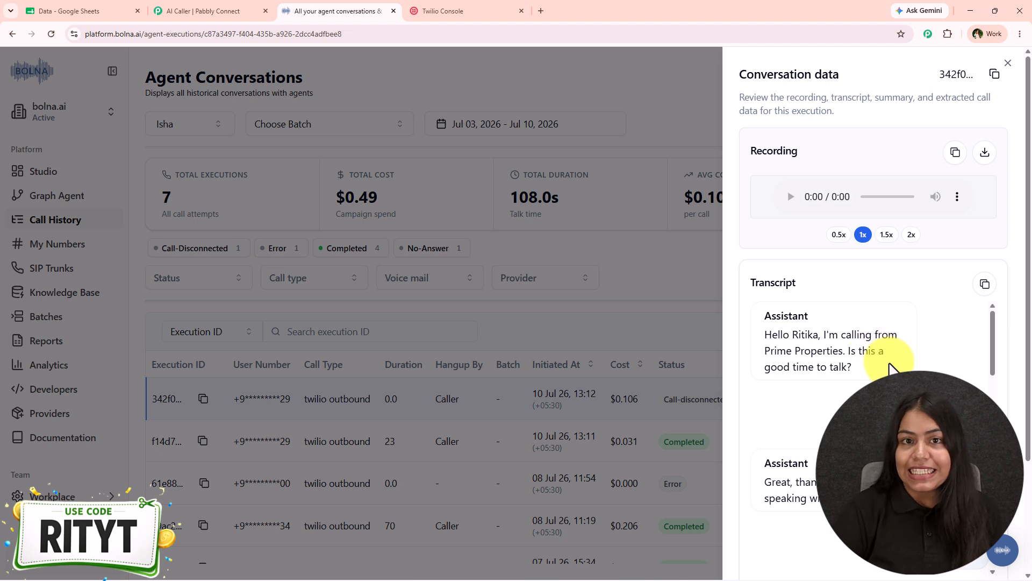
{"action": "scroll", "coordinate": [844, 364], "scroll_direction": "down", "scroll_amount": 6}
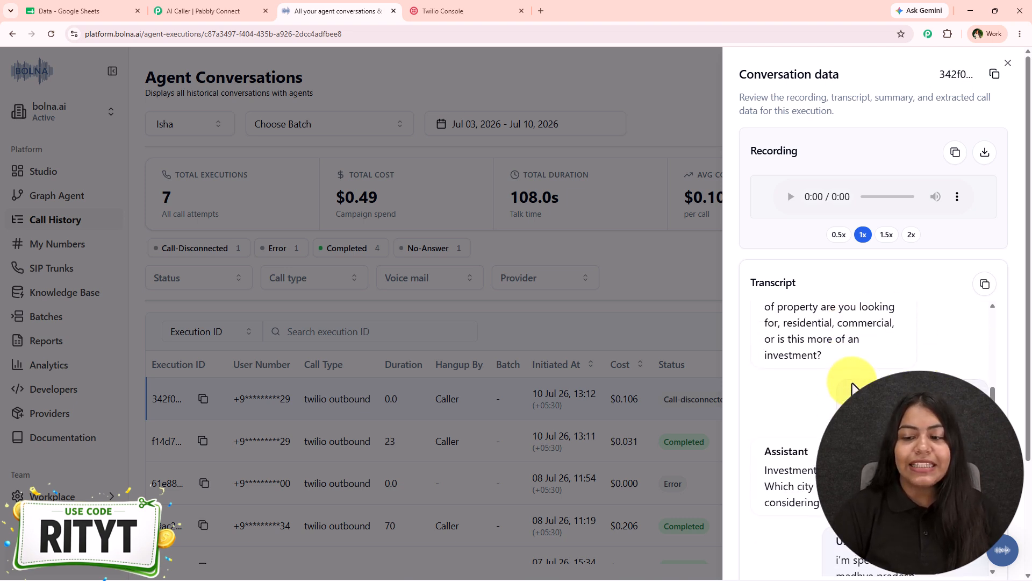
{"action": "scroll", "coordinate": [852, 387], "scroll_direction": "down", "scroll_amount": 1}
{"action": "scroll", "coordinate": [776, 369], "scroll_direction": "down", "scroll_amount": 10}
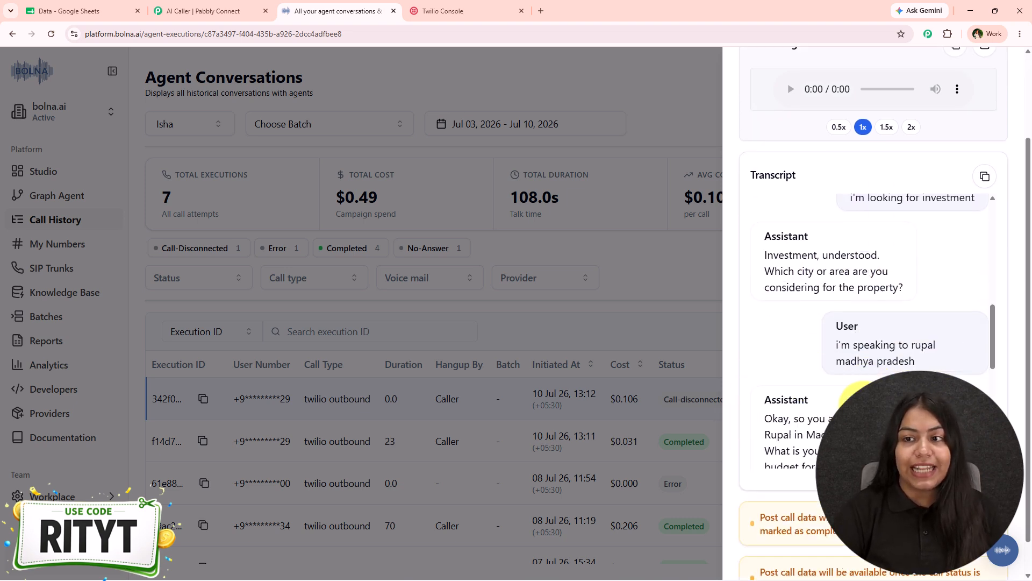
{"action": "scroll", "coordinate": [837, 279], "scroll_direction": "down", "scroll_amount": 3}
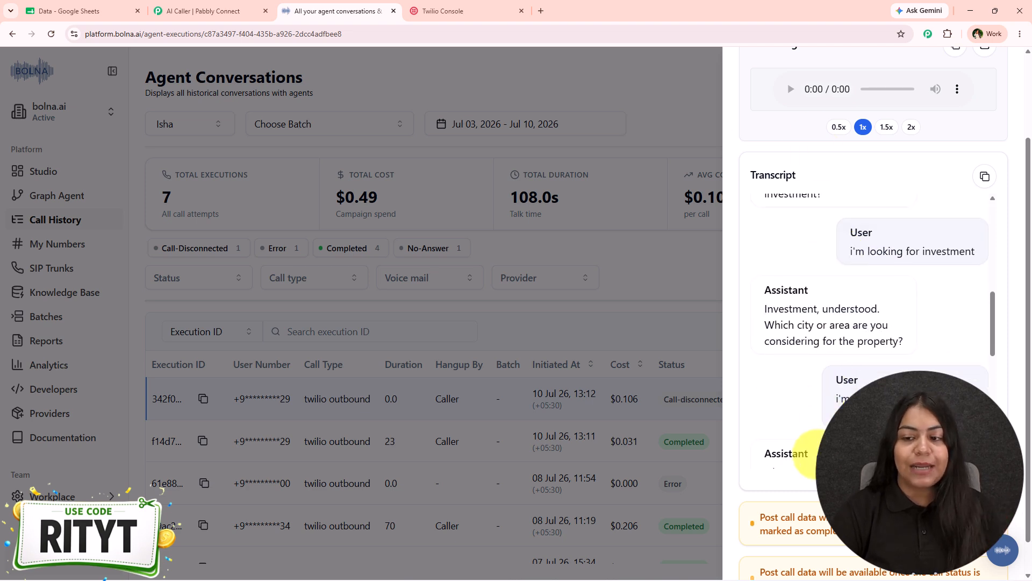
{"action": "scroll", "coordinate": [820, 467], "scroll_direction": "up", "scroll_amount": 2}
{"action": "scroll", "coordinate": [820, 108], "scroll_direction": "up", "scroll_amount": 5}
Try to play the most recent call's recording and copy the call's execution ID
{"action": "left_click", "coordinate": [790, 196]}
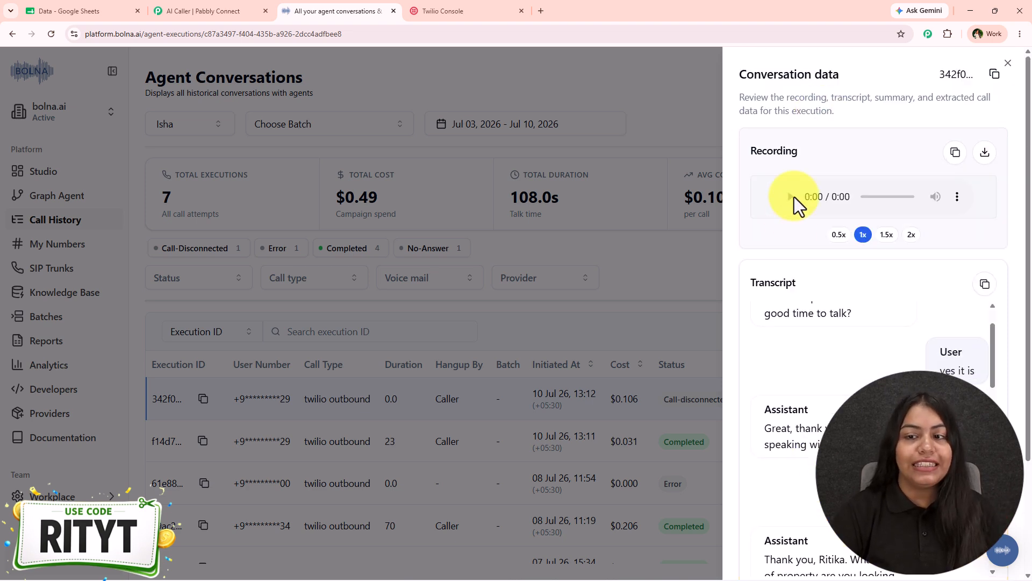
{"action": "left_click", "coordinate": [995, 74]}
{"action": "left_click", "coordinate": [278, 250]}
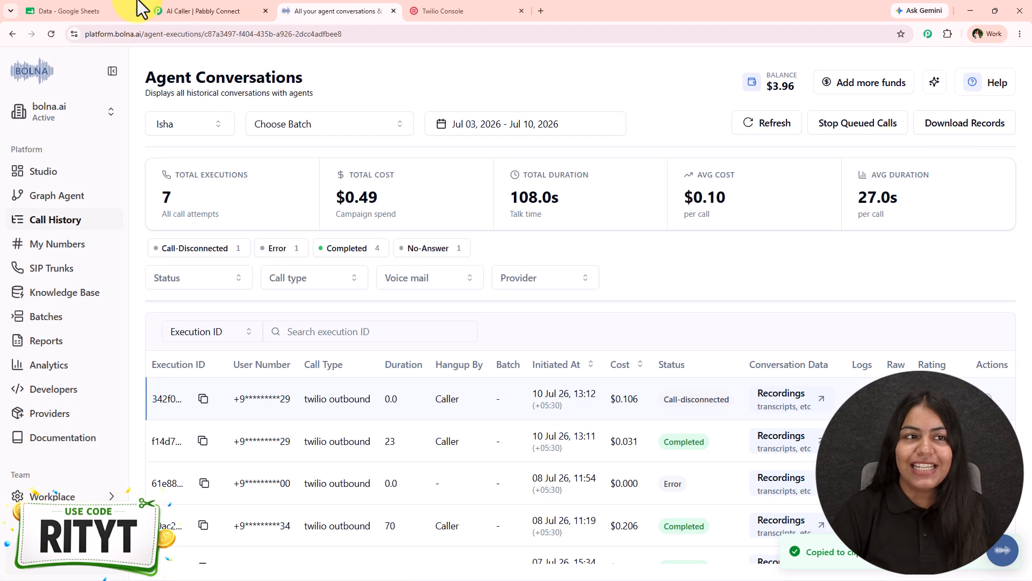
View the AI Caller workflow in Pabbly Connect and the Twilio Console, and open pabbly.com/connect in a new browser tab
{"action": "left_click", "coordinate": [230, 9]}
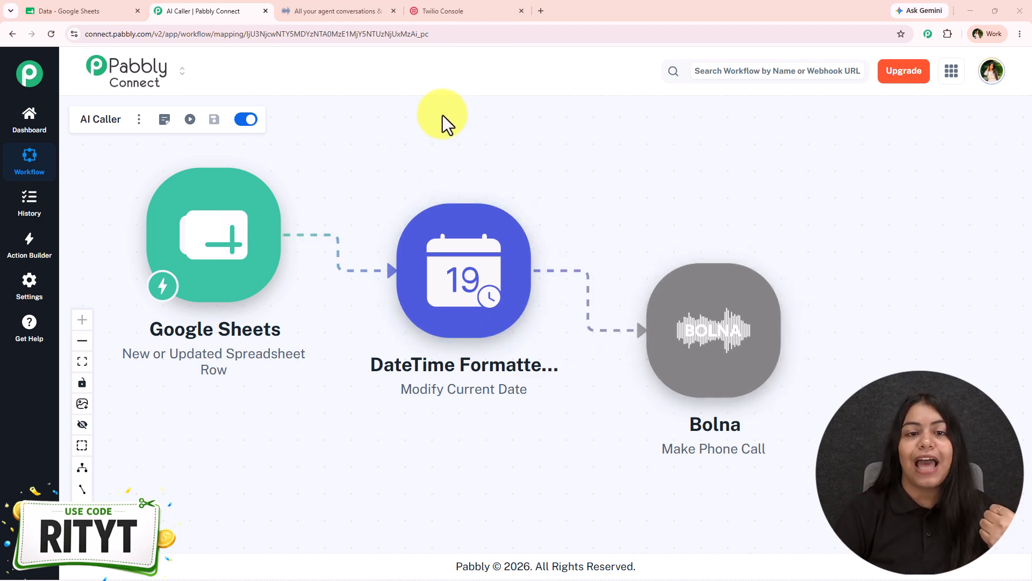
{"action": "left_click", "coordinate": [531, 3]}
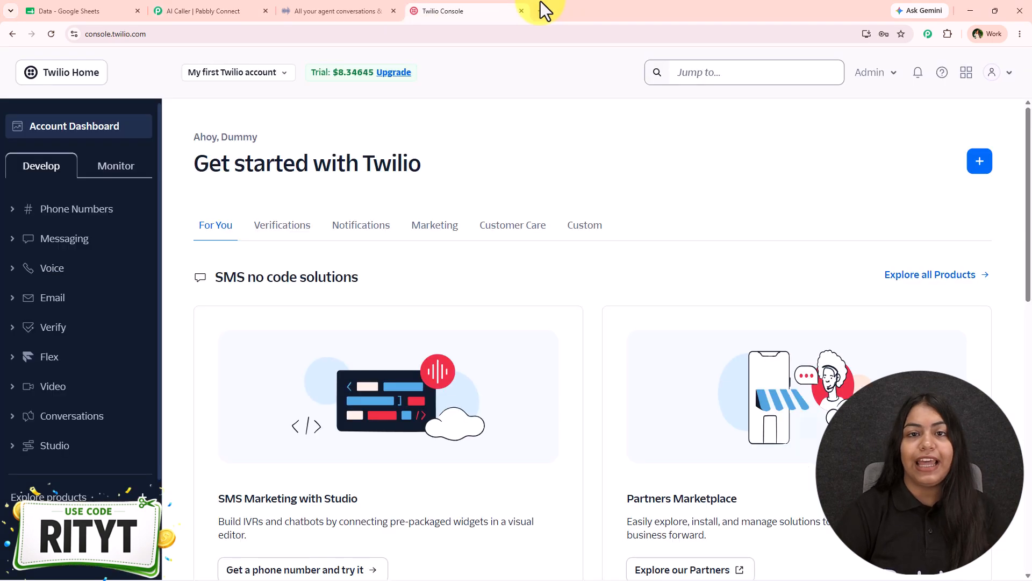
{"action": "left_click", "coordinate": [541, 3]}
{"action": "type", "text": "pab"}
{"action": "key", "text": "Return"}
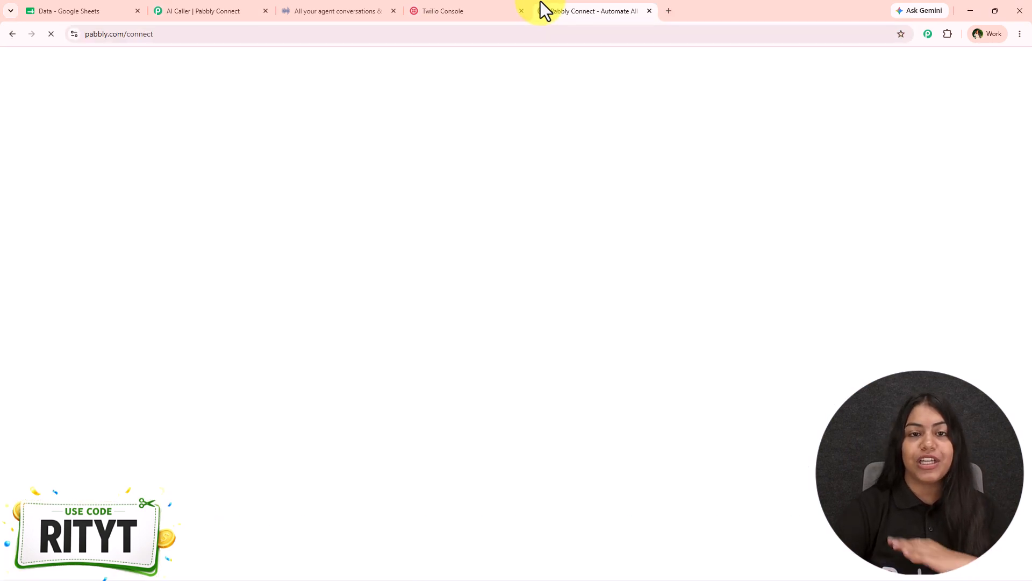
Examine the main headline of the Pabbly Connect home page and dismiss the lifetime deal pop-up
{"action": "left_click_drag", "start_coordinate": [180, 265], "coordinate": [753, 306]}
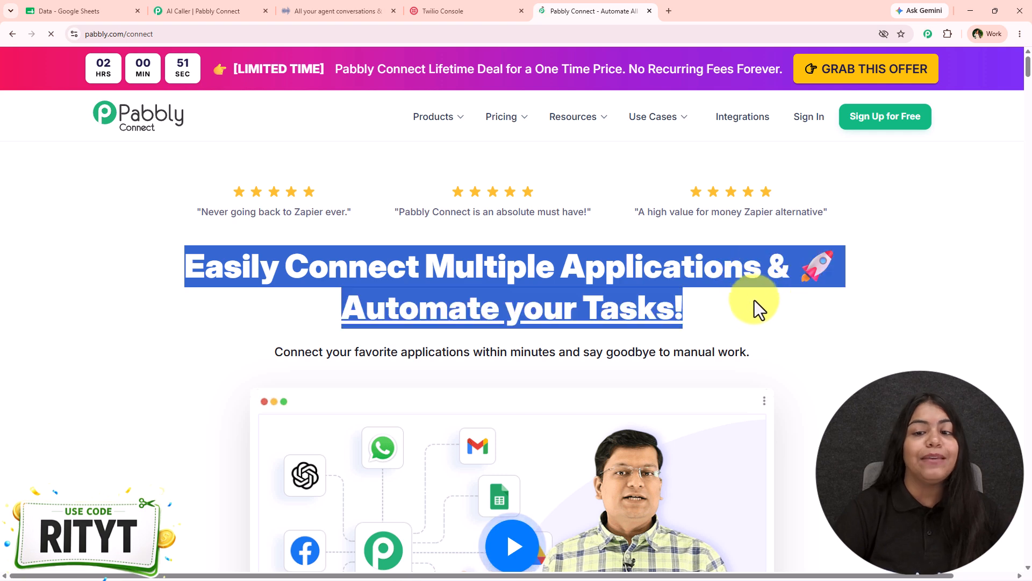
{"action": "left_click", "coordinate": [753, 307]}
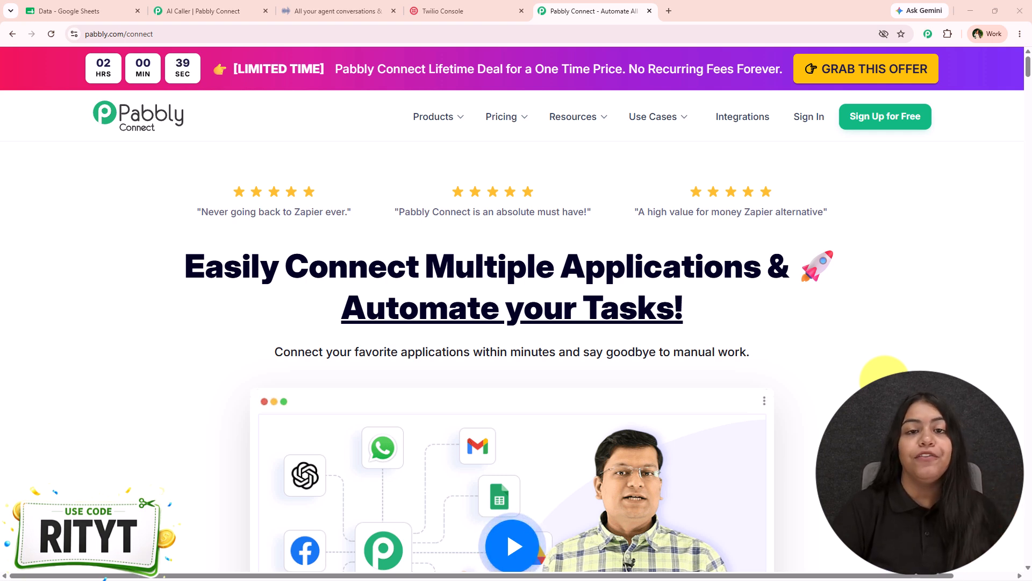
{"action": "left_click_drag", "start_coordinate": [50, 281], "coordinate": [822, 318]}
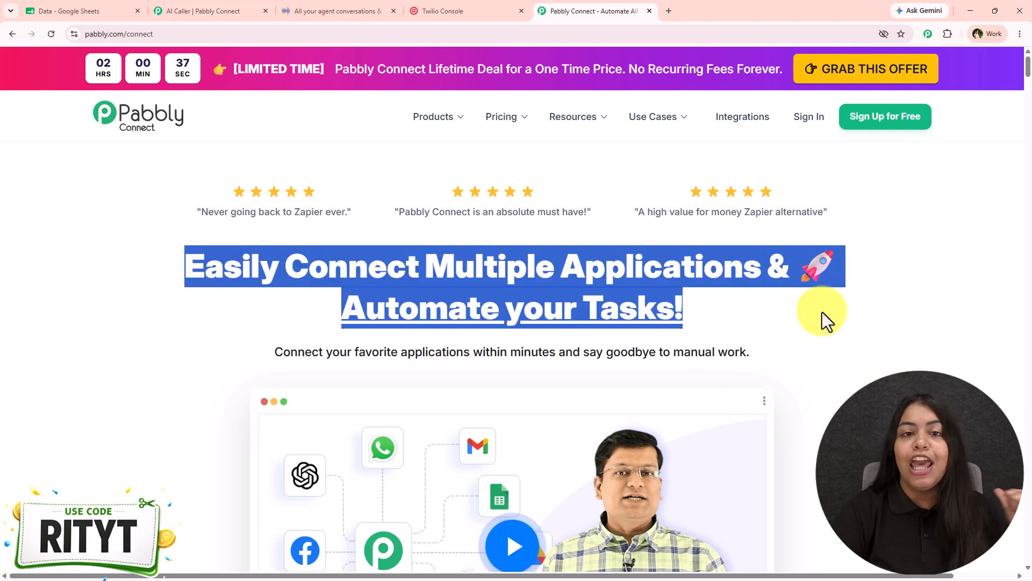
{"action": "left_click", "coordinate": [162, 362]}
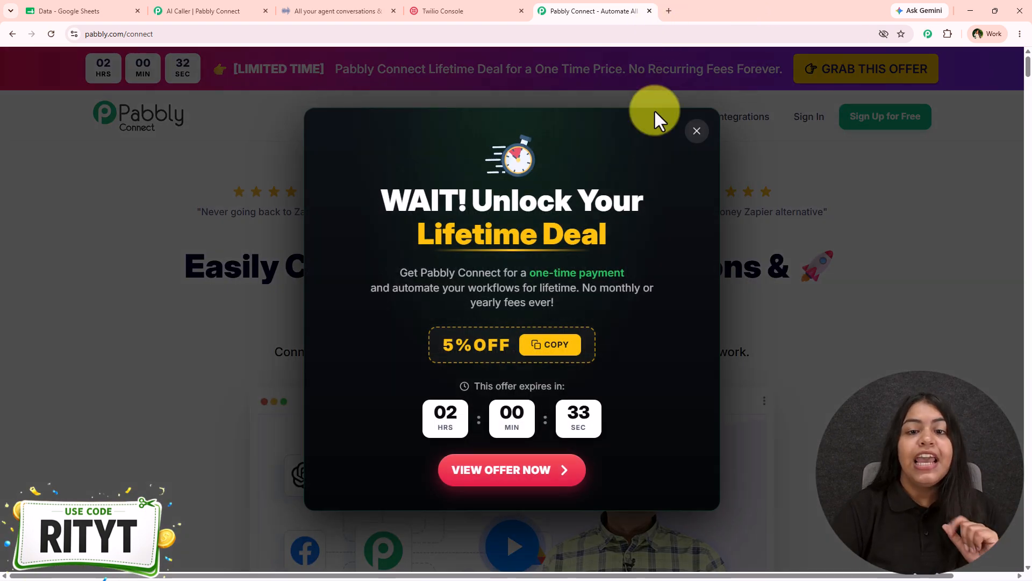
{"action": "left_click", "coordinate": [697, 134]}
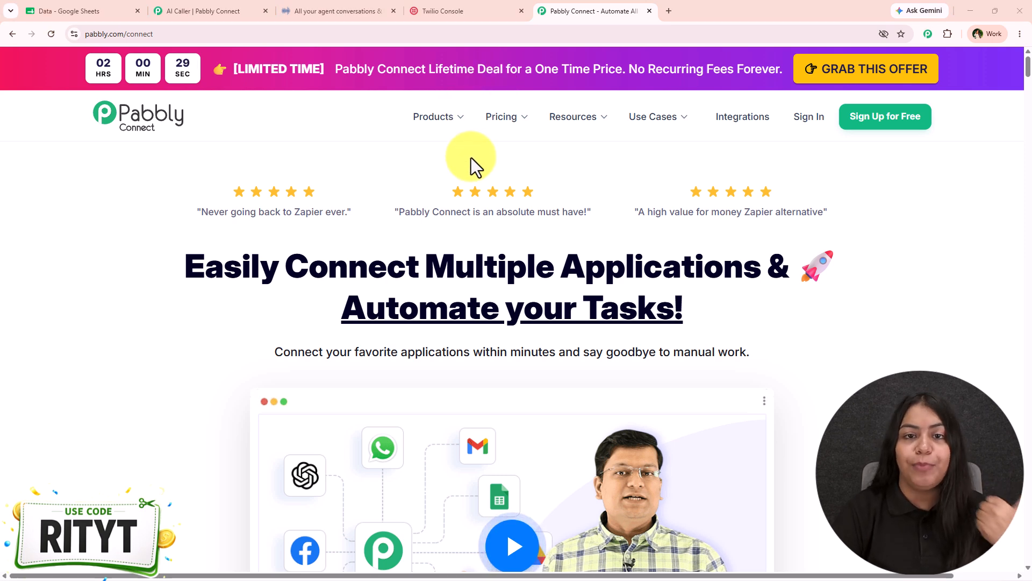
Close the Pabbly Connect home page and return to the AI Caller workflow
{"action": "left_click", "coordinate": [649, 11]}
{"action": "left_click", "coordinate": [220, 9]}
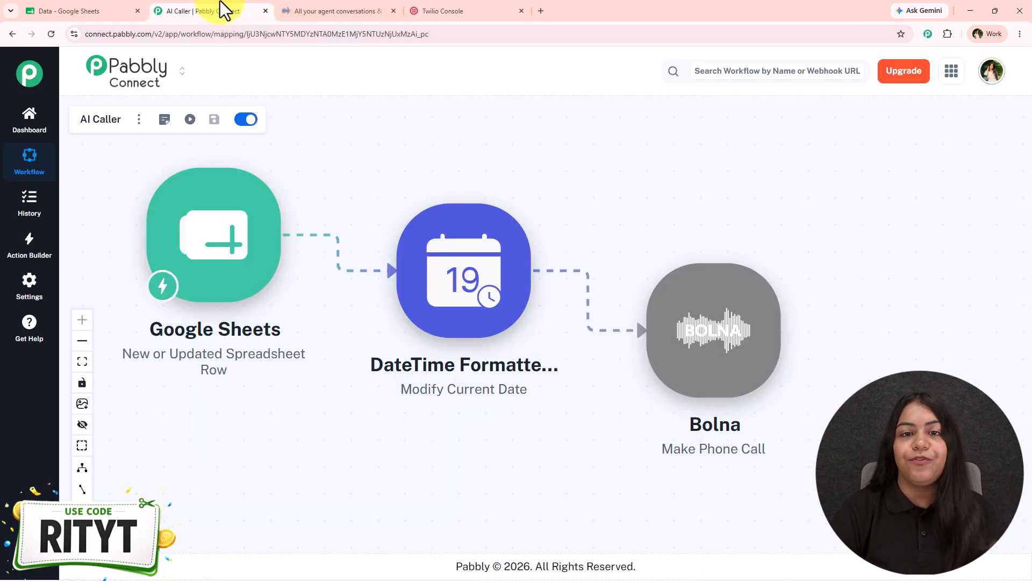
{"action": "mouse_move", "coordinate": [398, 428]}
{"action": "left_mouse_down"}
{"action": "mouse_move", "coordinate": [306, 429]}
{"action": "mouse_move", "coordinate": [447, 425]}
{"action": "mouse_move", "coordinate": [403, 431]}
{"action": "left_mouse_up"}
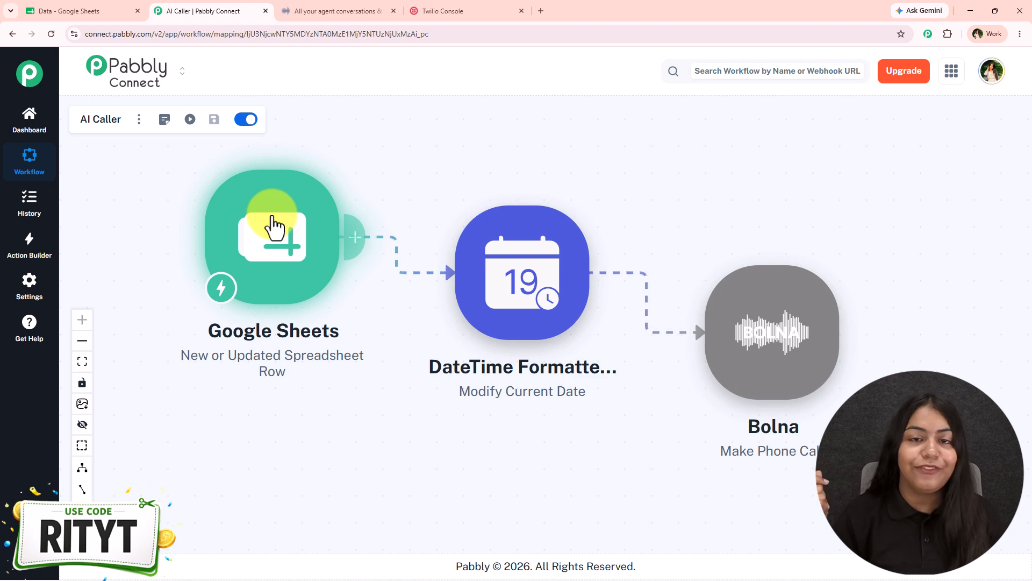
Switch to the Data spreadsheet in Google Sheets and examine the empty row 18 and the Number column
{"action": "left_click", "coordinate": [64, 11]}
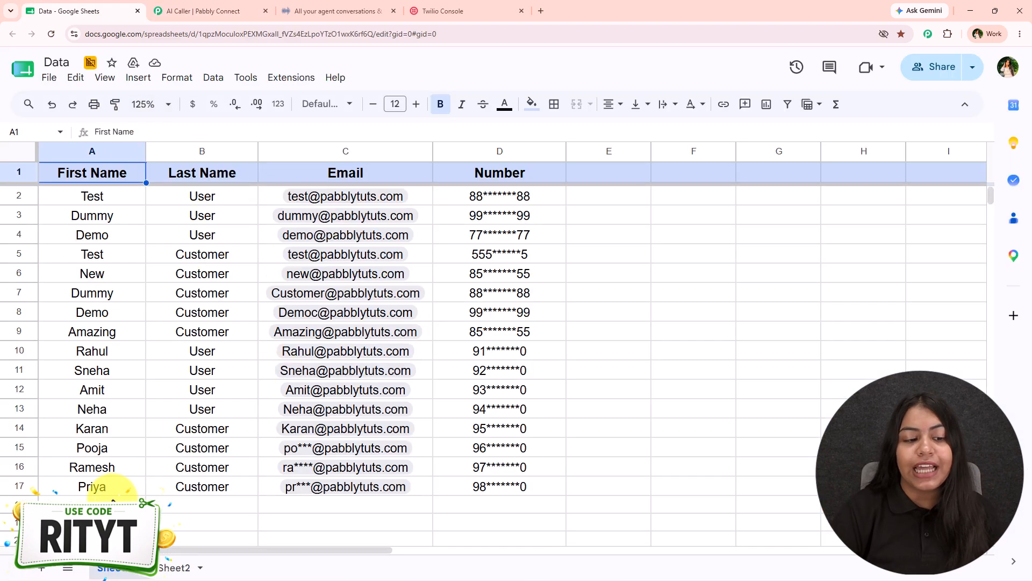
{"action": "left_click_drag", "start_coordinate": [92, 504], "coordinate": [476, 502]}
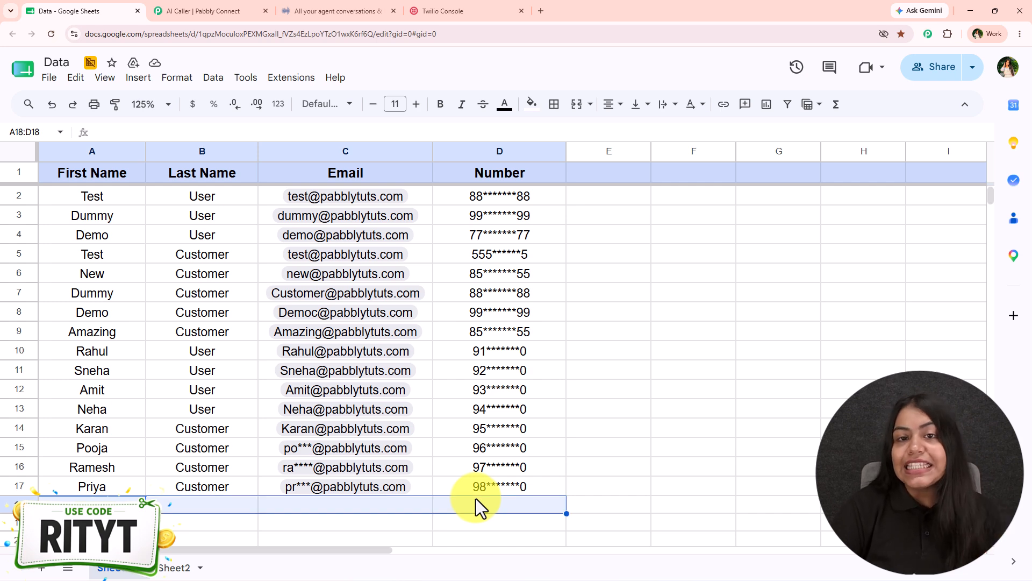
{"action": "mouse_move", "coordinate": [344, 329]}
{"action": "left_click_drag", "start_coordinate": [499, 196], "coordinate": [499, 507]}
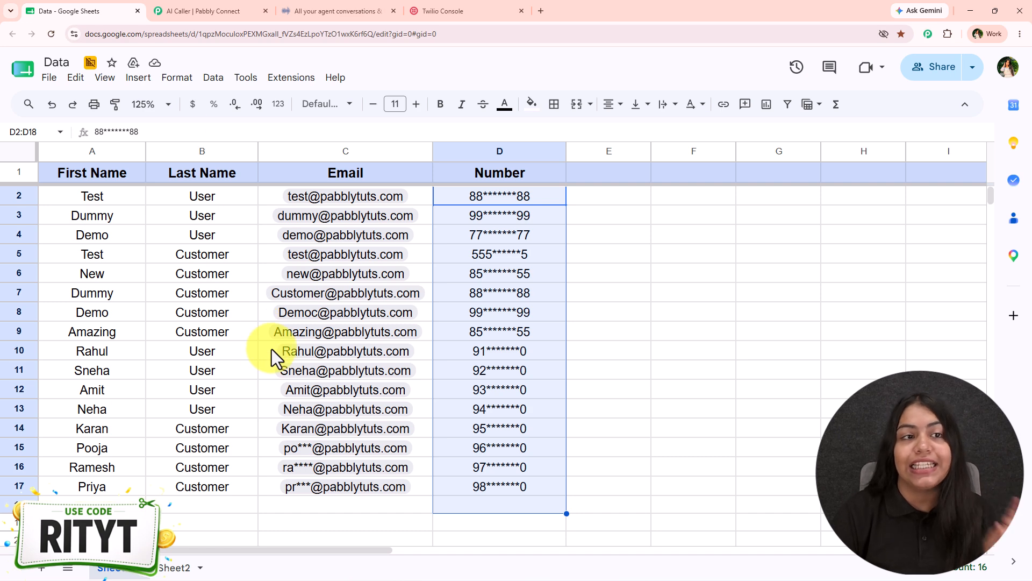
Open the Google Sheets trigger setup in the AI Caller workflow and review its webhook instructions
{"action": "left_click", "coordinate": [202, 10]}
{"action": "left_click", "coordinate": [248, 278]}
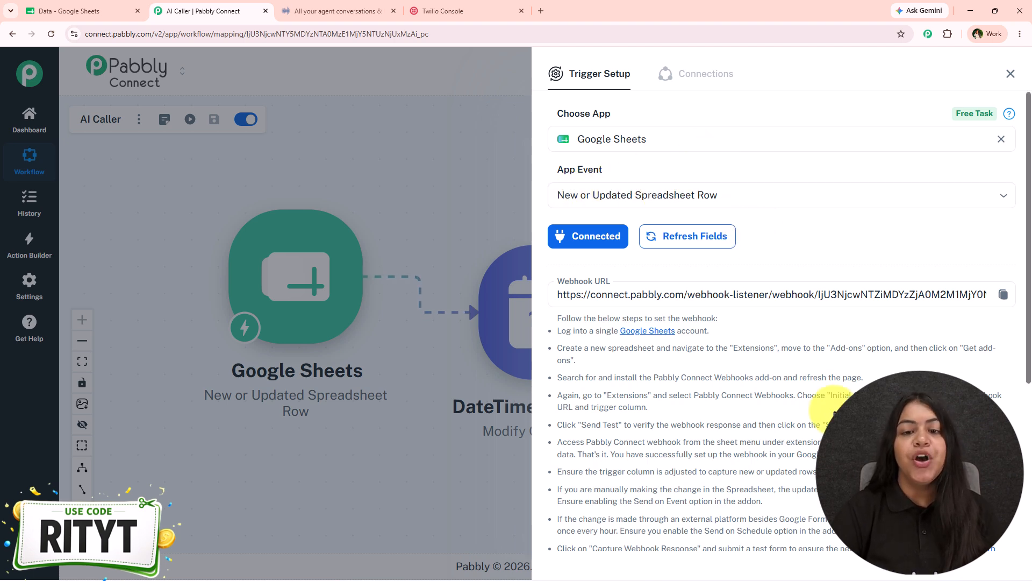
{"action": "scroll", "coordinate": [591, 285], "scroll_direction": "down", "scroll_amount": 2}
{"action": "scroll", "coordinate": [847, 285], "scroll_direction": "up", "scroll_amount": 2}
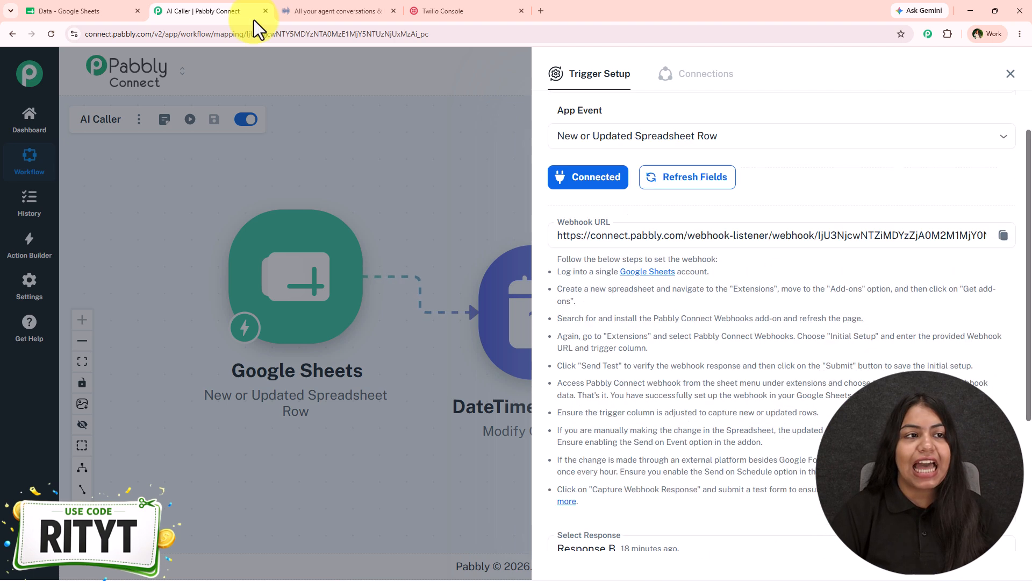
Check the Data spreadsheet and the response received by the Google Sheets trigger
{"action": "left_click", "coordinate": [80, 11]}
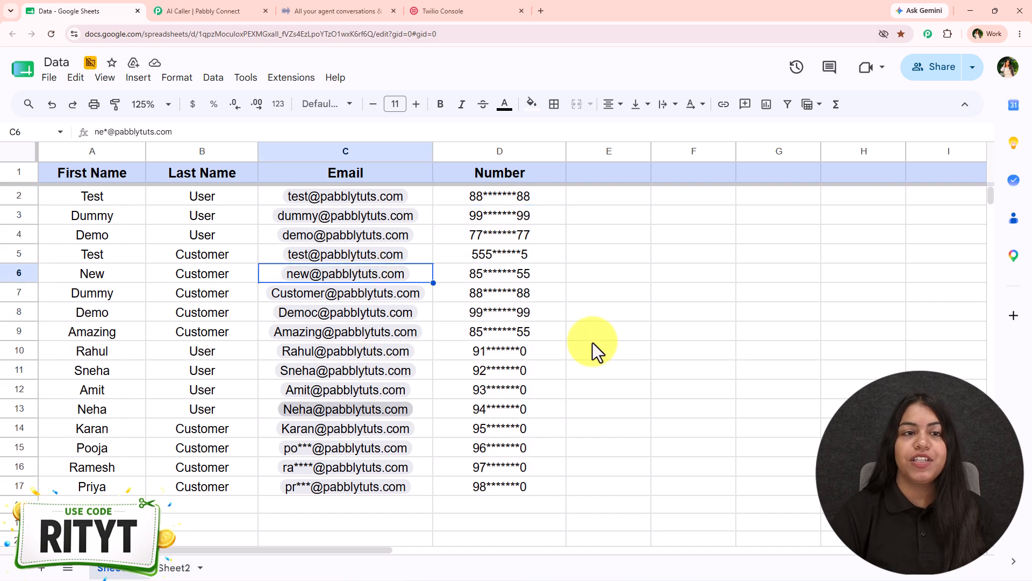
{"action": "left_click", "coordinate": [257, 11]}
{"action": "scroll", "coordinate": [761, 376], "scroll_direction": "down", "scroll_amount": 5}
{"action": "left_click", "coordinate": [667, 484]}
{"action": "scroll", "coordinate": [780, 419], "scroll_direction": "down", "scroll_amount": 6}
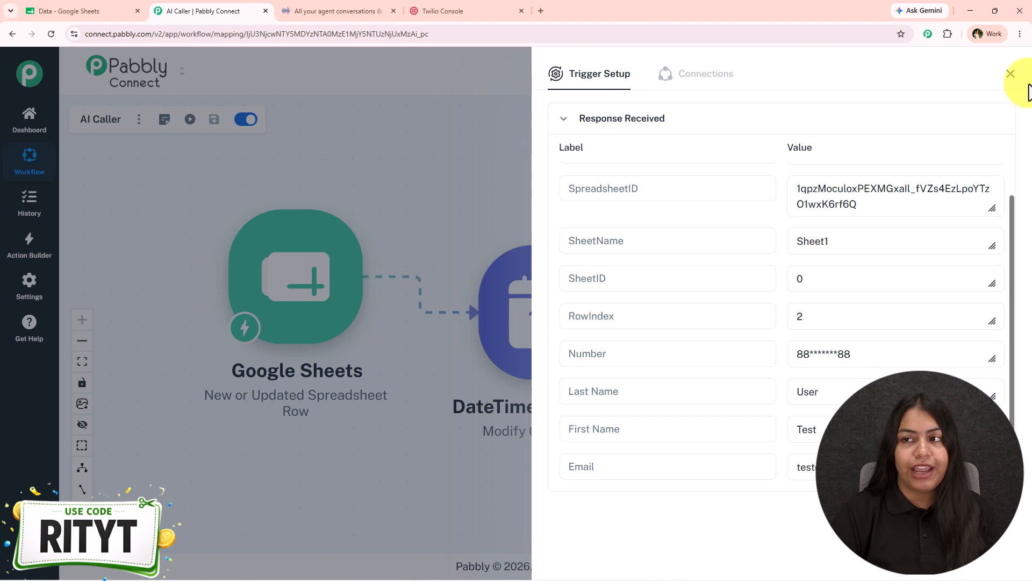
{"action": "left_click", "coordinate": [1010, 73]}
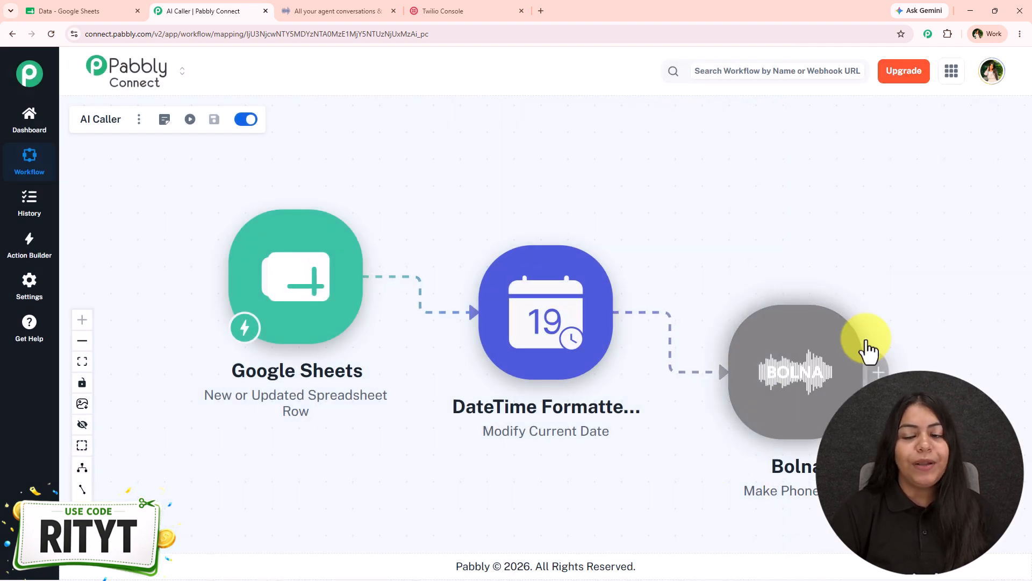
Open the Bolna Make Phone Call action's setup in the AI Caller workflow and view its available agents
{"action": "left_click", "coordinate": [788, 369]}
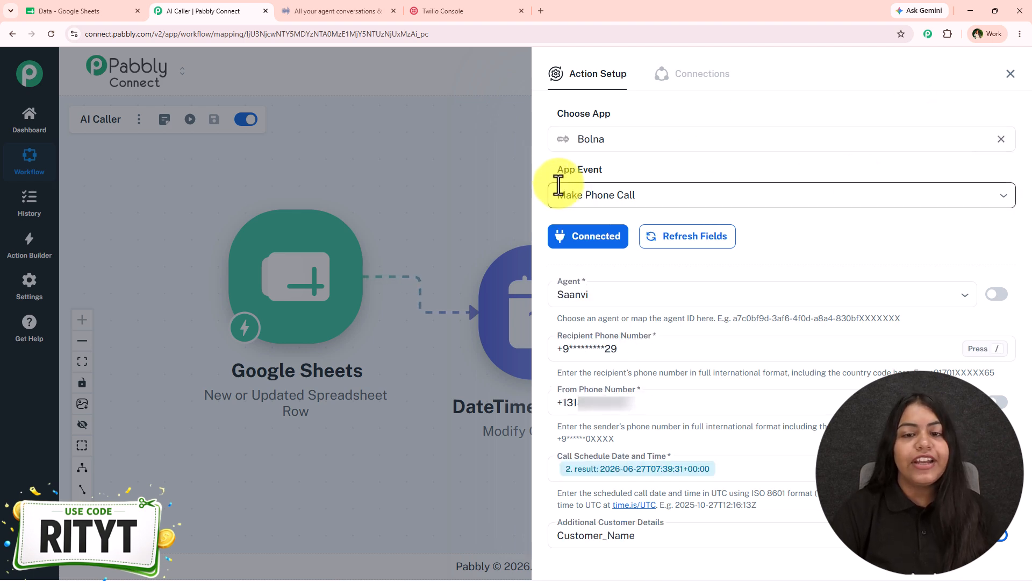
{"action": "left_click", "coordinate": [598, 290]}
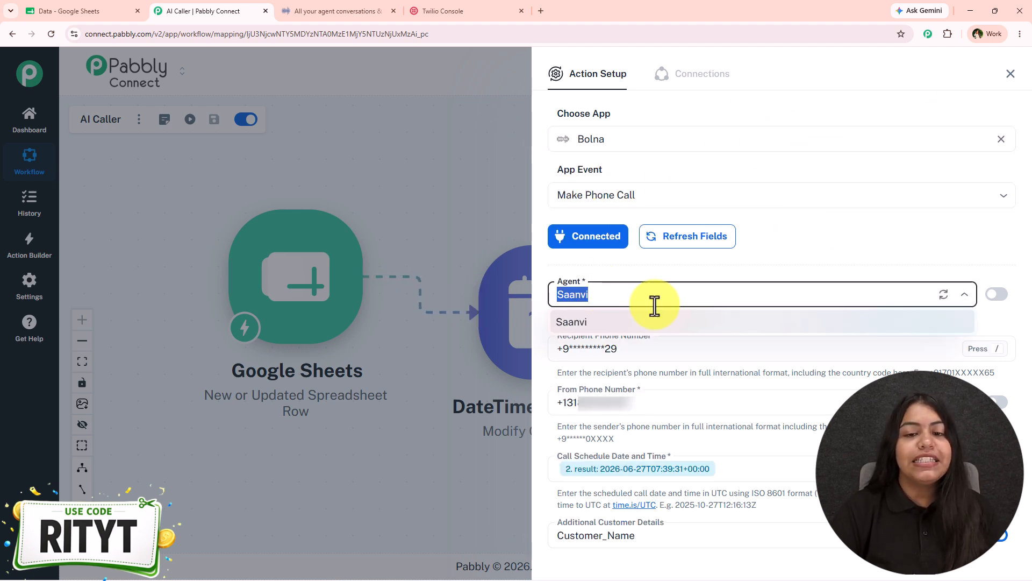
{"action": "left_click", "coordinate": [599, 276]}
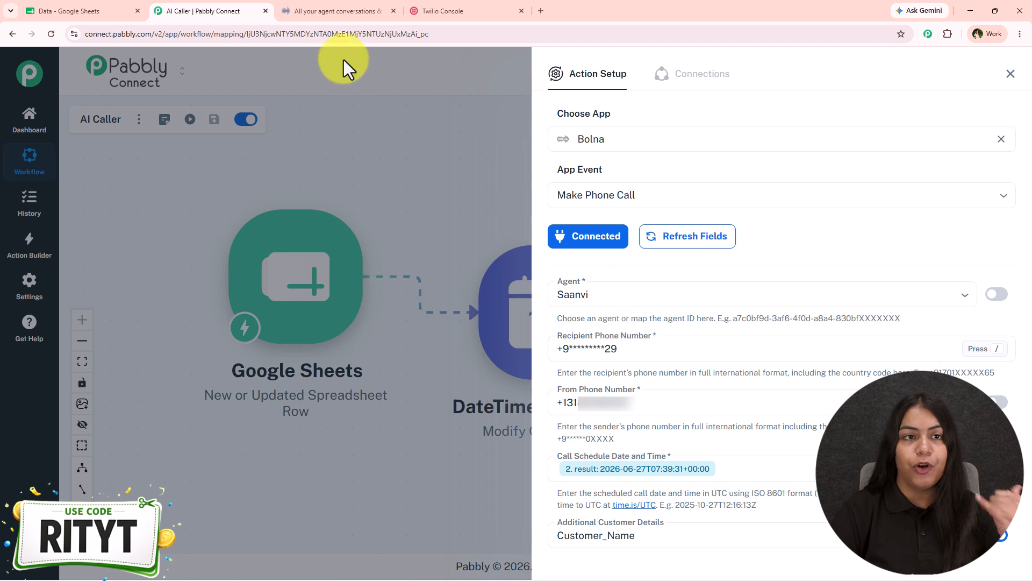
Switch to Bolna and check the voice agents in Studio and the connected Twilio account among the providers
{"action": "left_click", "coordinate": [339, 8]}
{"action": "left_click", "coordinate": [60, 196]}
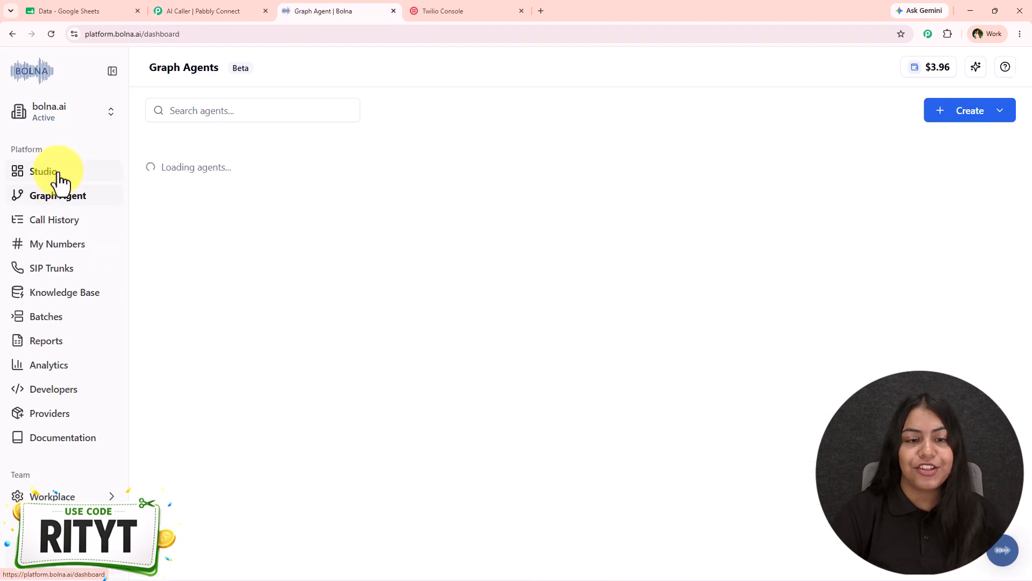
{"action": "left_click", "coordinate": [57, 174]}
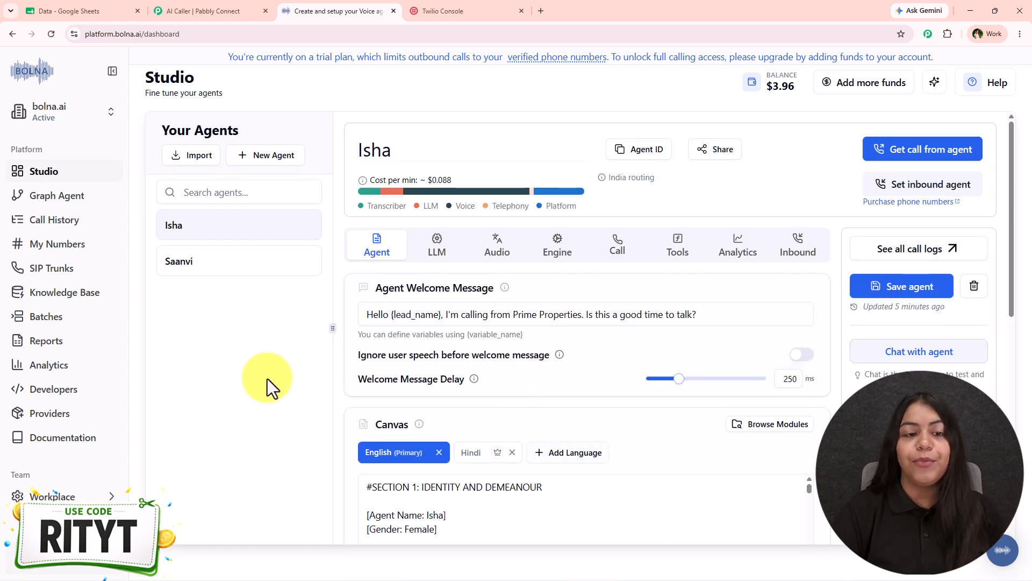
{"action": "left_click", "coordinate": [70, 423]}
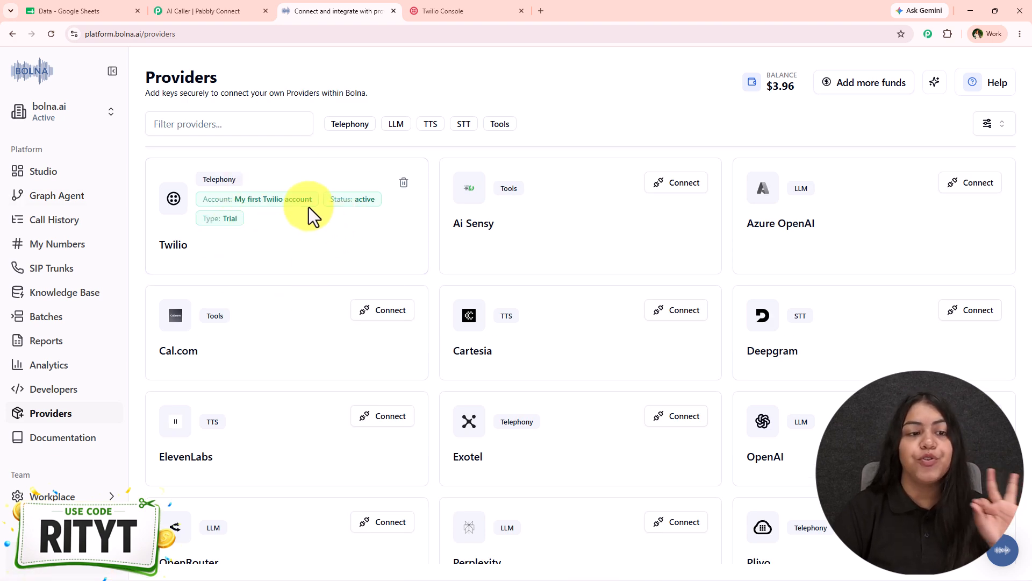
Return to Bolna Studio and examine the first agent's call configuration, including its telephony provider
{"action": "left_click", "coordinate": [41, 219]}
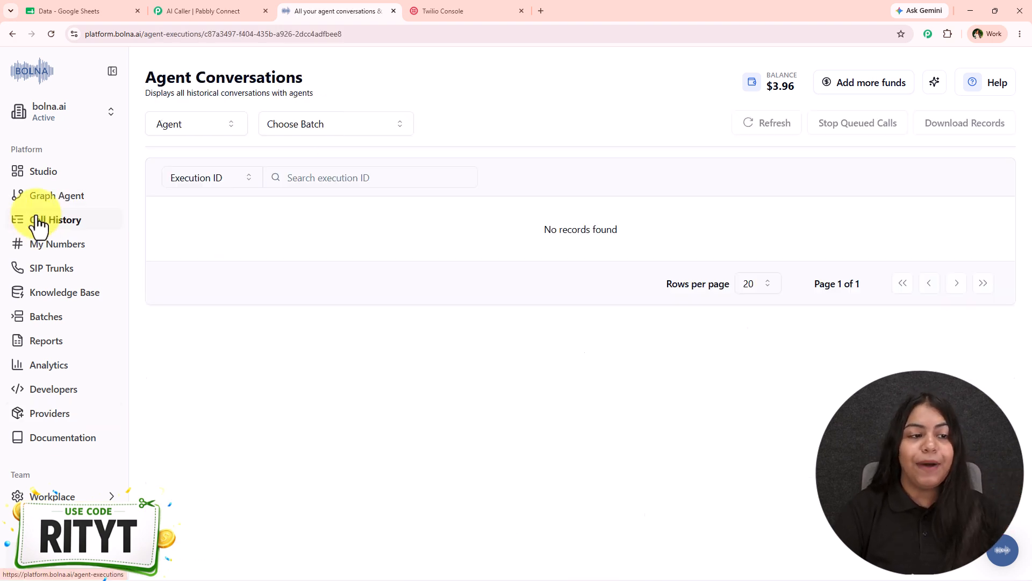
{"action": "left_click", "coordinate": [63, 197]}
{"action": "left_click", "coordinate": [56, 173]}
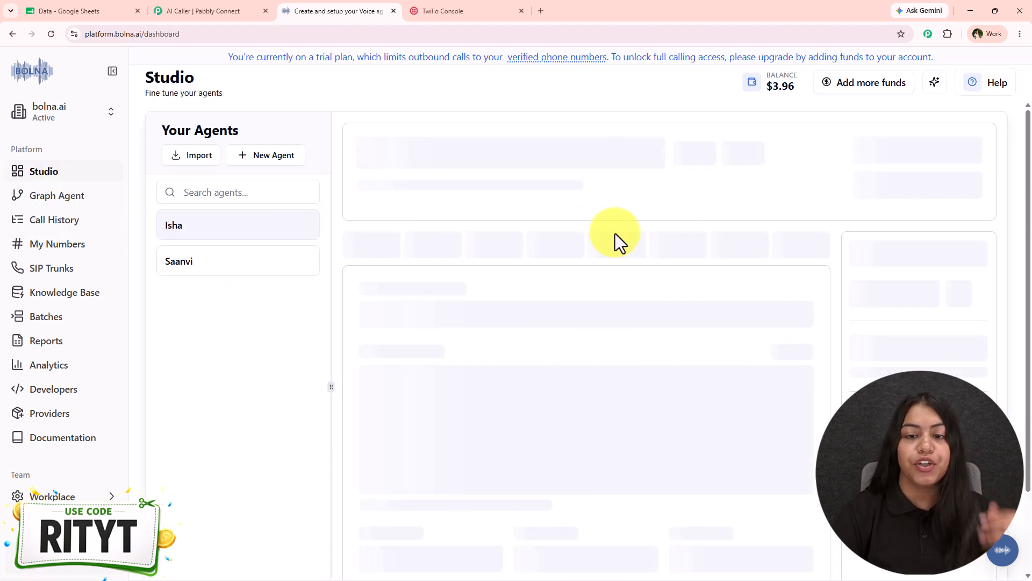
{"action": "left_click", "coordinate": [617, 248]}
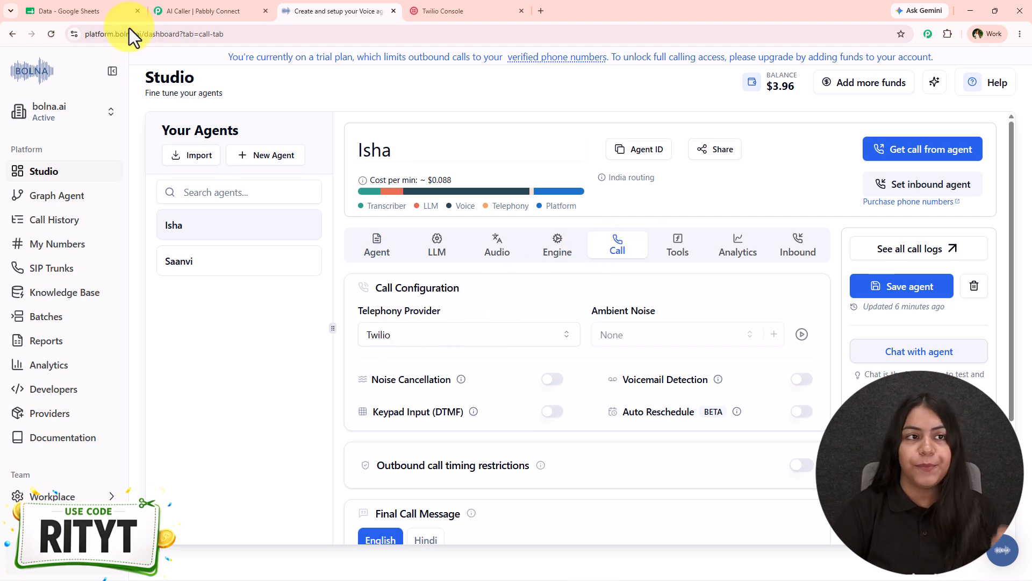
Return to the Bolna action setup, review its phone number, schedule and customer detail fields, and highlight the required schedule date format
{"action": "left_click", "coordinate": [203, 11]}
{"action": "left_click", "coordinate": [618, 300]}
{"action": "left_click", "coordinate": [611, 328]}
{"action": "scroll", "coordinate": [644, 339], "scroll_direction": "down", "scroll_amount": 1}
{"action": "scroll", "coordinate": [650, 323], "scroll_direction": "down", "scroll_amount": 1}
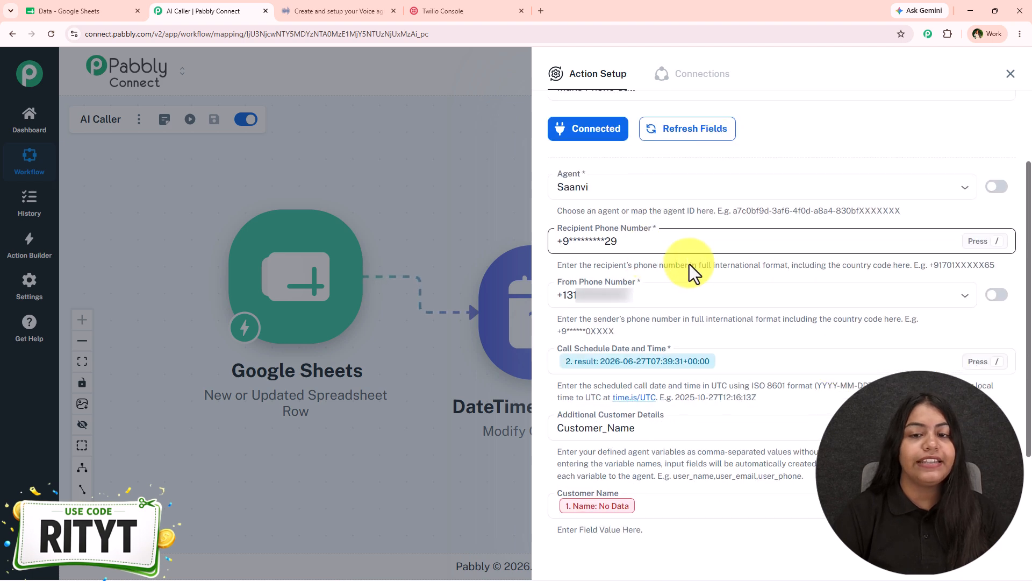
{"action": "scroll", "coordinate": [630, 215], "scroll_direction": "down", "scroll_amount": 2}
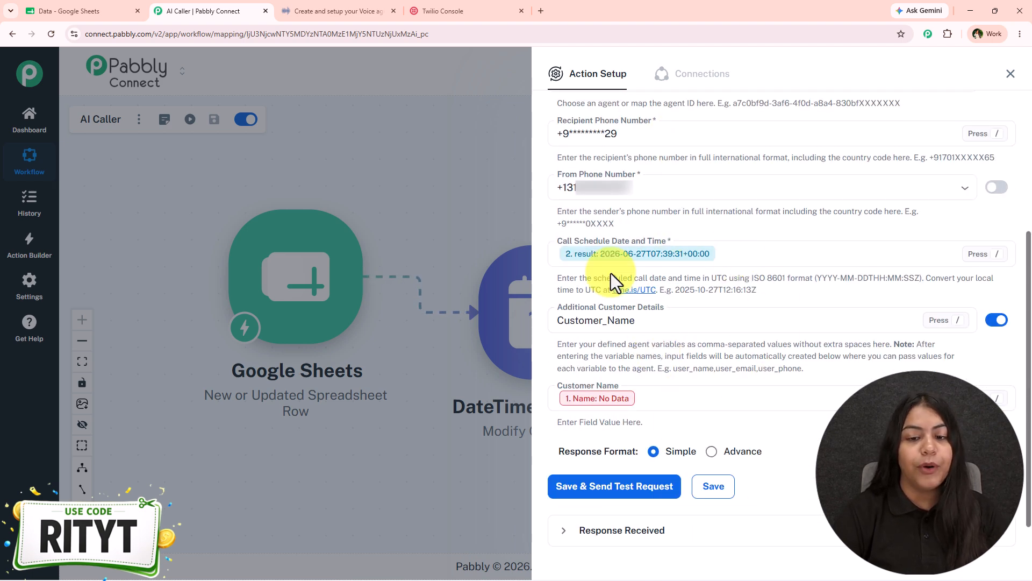
{"action": "left_click", "coordinate": [660, 398]}
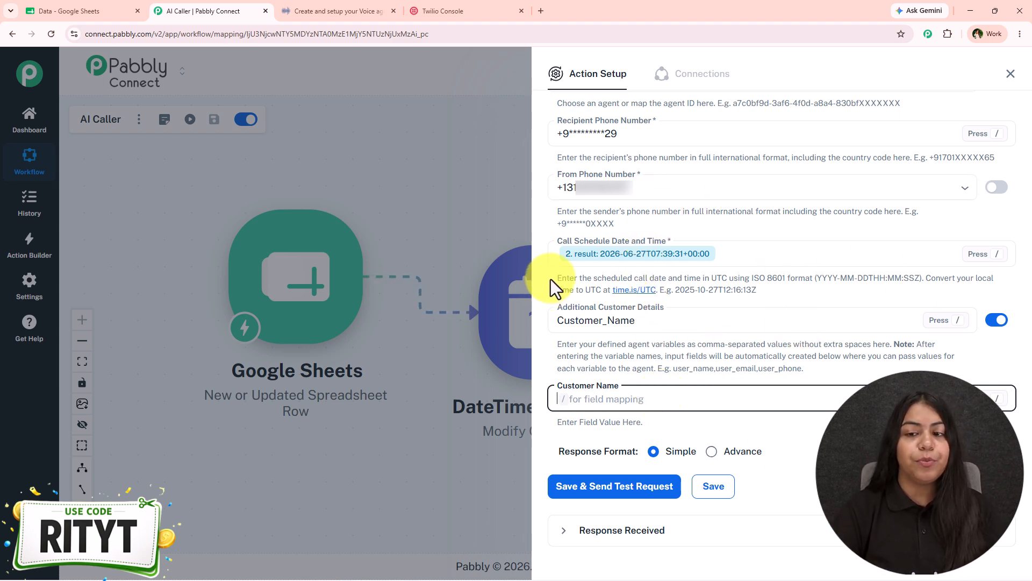
{"action": "left_click_drag", "start_coordinate": [814, 278], "coordinate": [920, 278]}
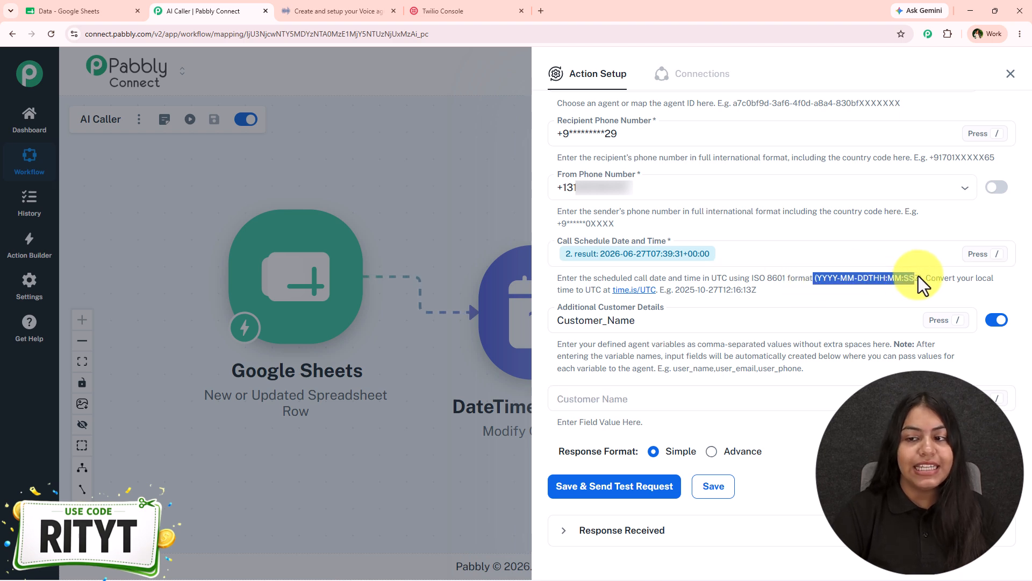
Leave the Bolna action setup and review the DateTime Formatter's date format, time zone, operation, unit and value settings
{"action": "left_click", "coordinate": [1011, 73]}
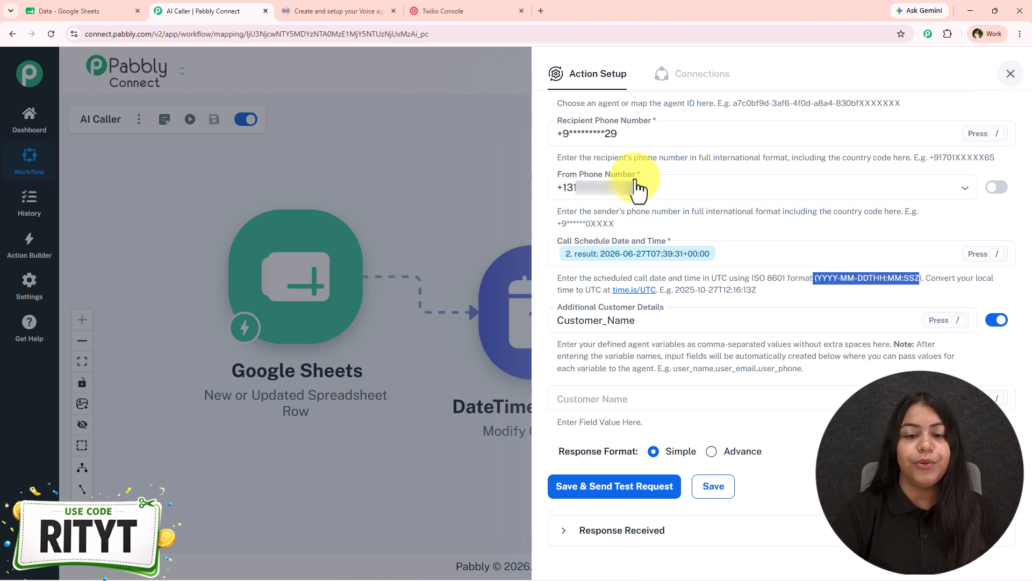
{"action": "left_click", "coordinate": [540, 305]}
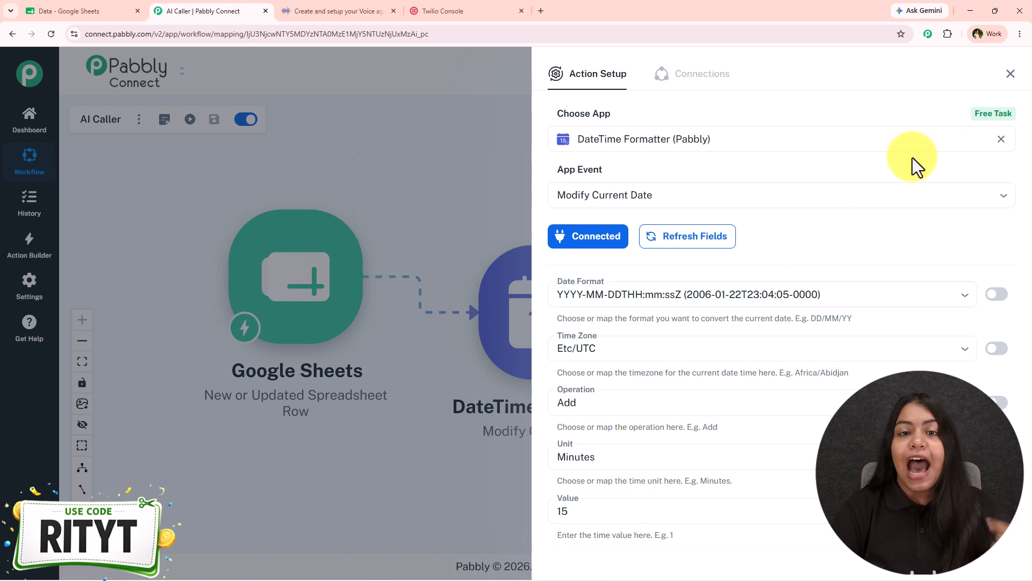
{"action": "left_click", "coordinate": [379, 275]}
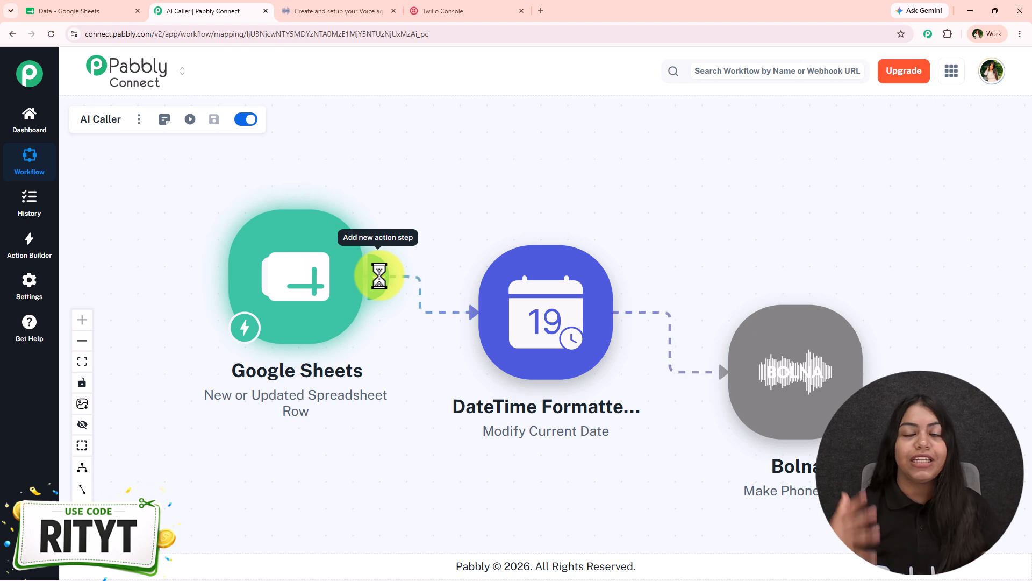
Point out the empty cells A18:D18 in the Data spreadsheet and return to the AI Caller workflow
{"action": "left_click", "coordinate": [59, 11]}
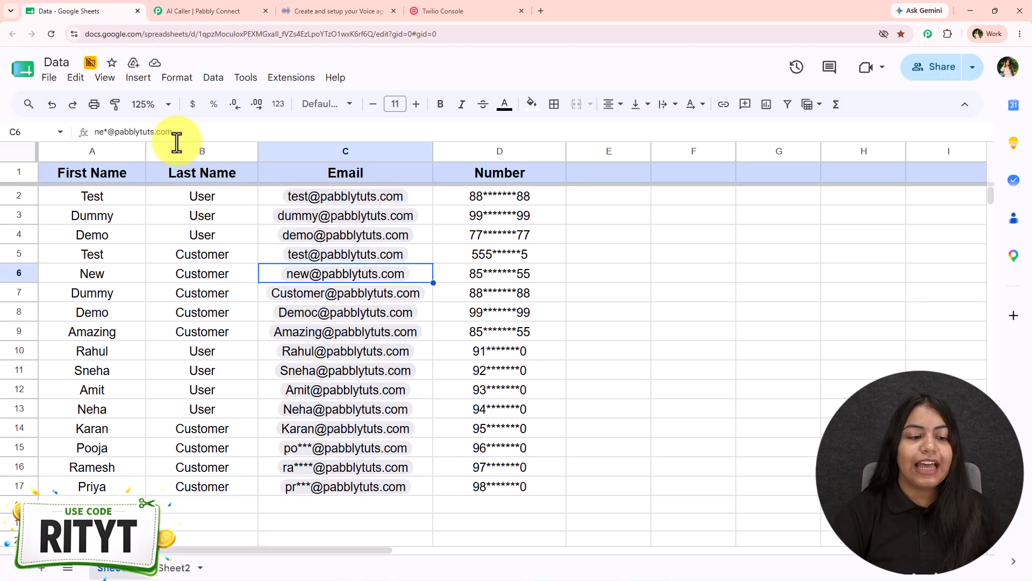
{"action": "scroll", "coordinate": [193, 317], "scroll_direction": "down", "scroll_amount": 3}
{"action": "left_click_drag", "start_coordinate": [102, 290], "coordinate": [140, 301]}
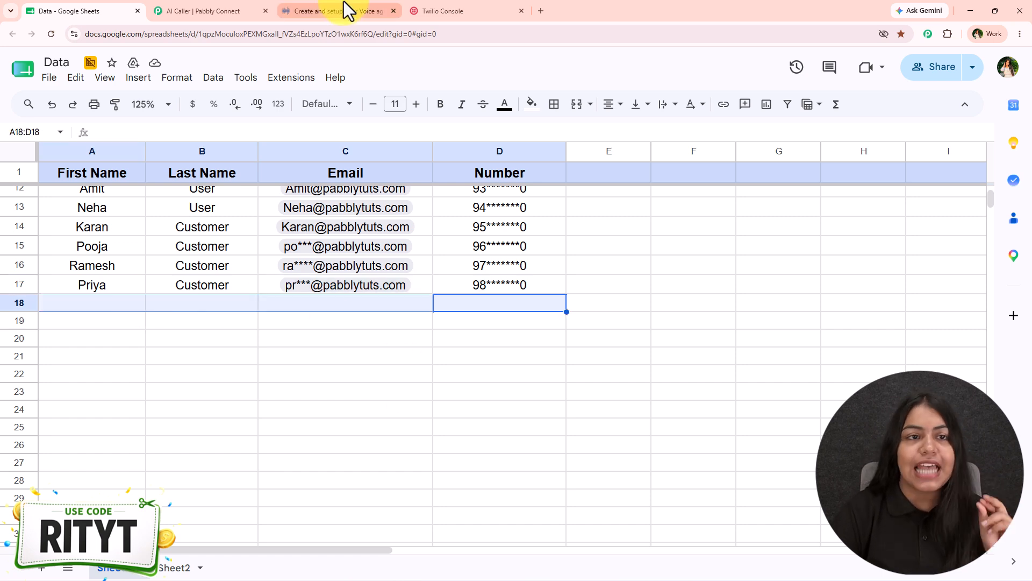
{"action": "left_click", "coordinate": [240, 10]}
{"action": "left_click_drag", "start_coordinate": [810, 291], "coordinate": [769, 296]}
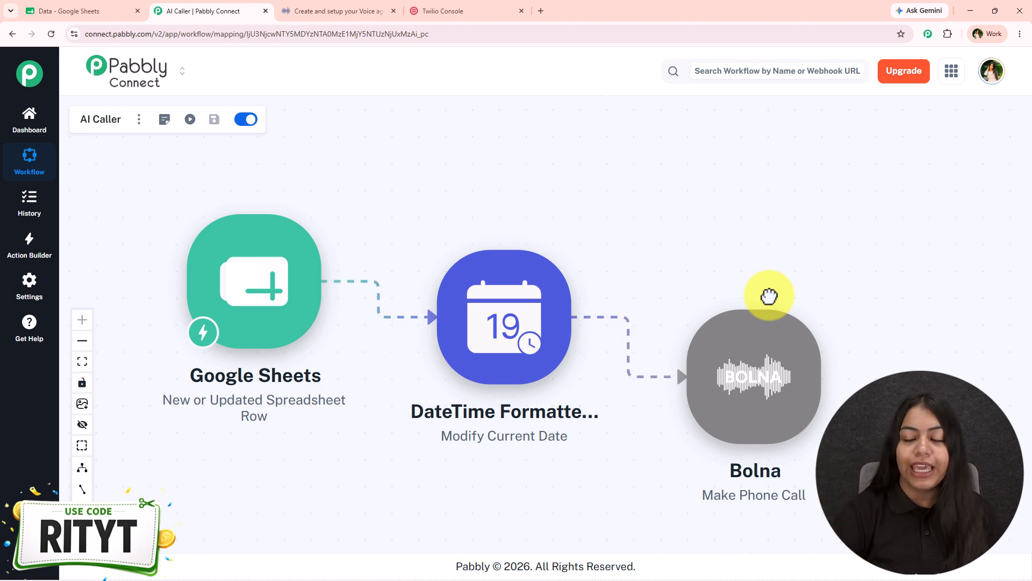
{"action": "left_click_drag", "start_coordinate": [699, 251], "coordinate": [703, 234]}
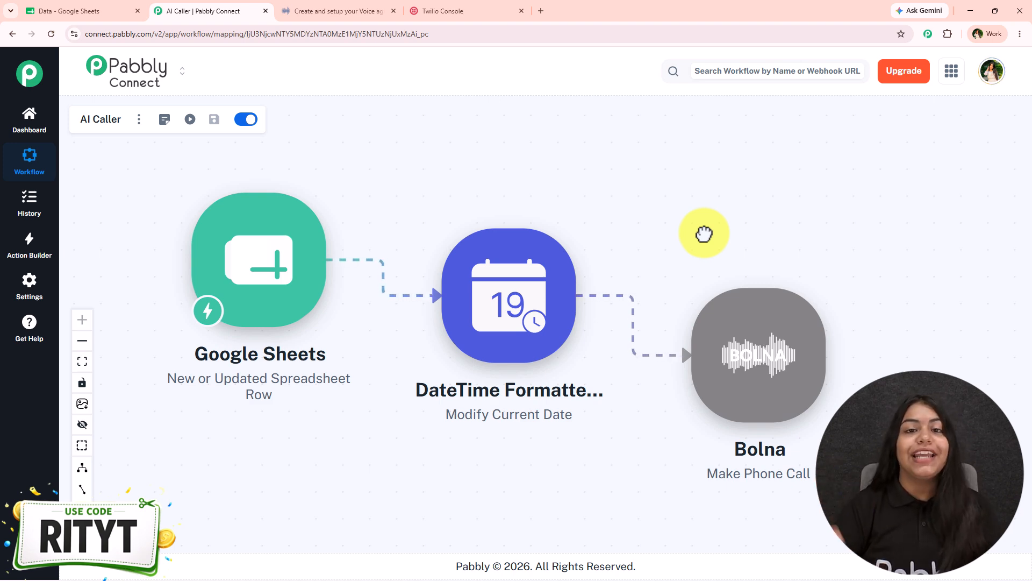
Switch to Bolna's call history and open the conversation data of the most recent call
{"action": "left_click", "coordinate": [318, 11]}
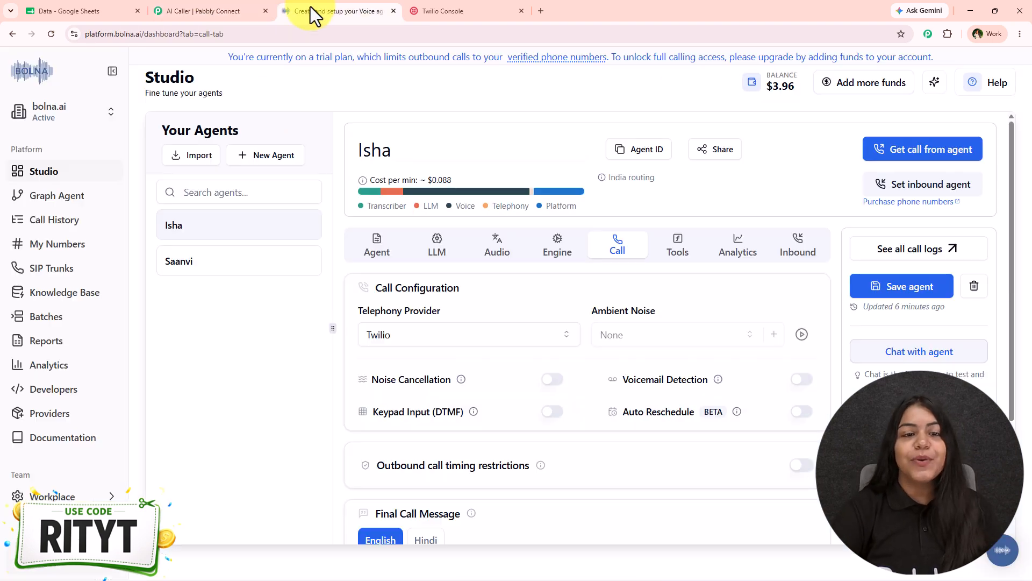
{"action": "left_click", "coordinate": [64, 224]}
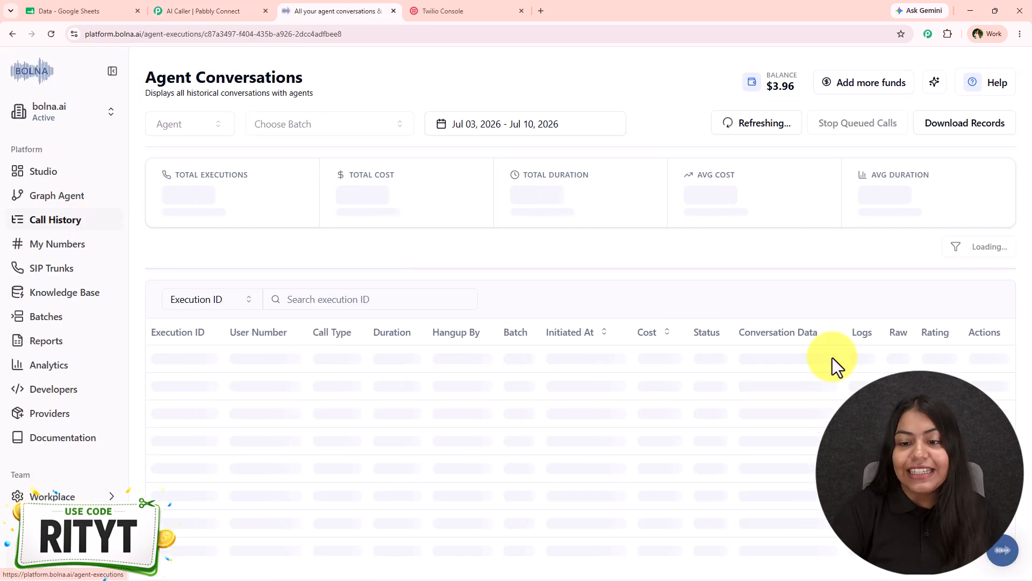
{"action": "left_click", "coordinate": [801, 402]}
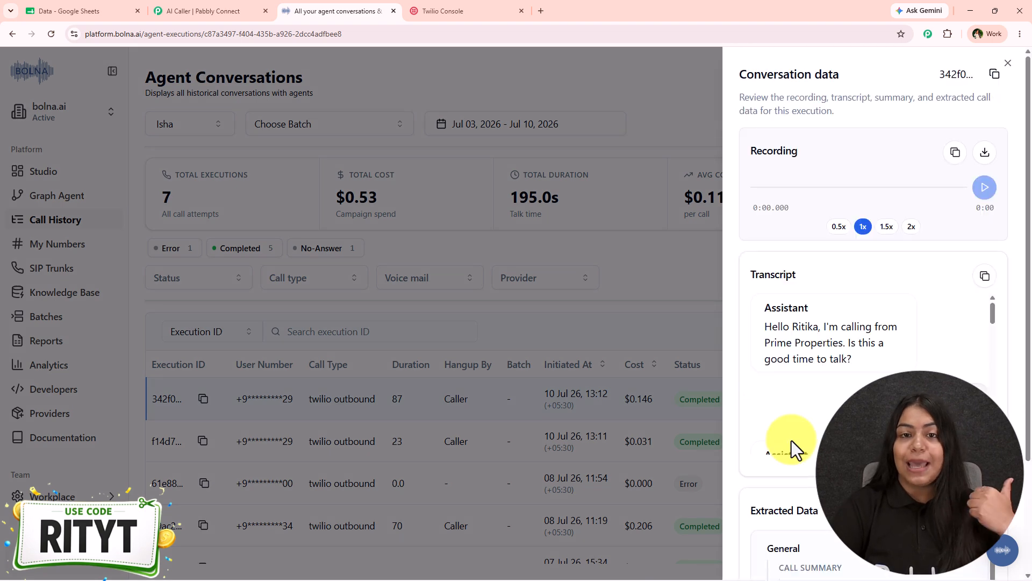
Read through the call's transcript, extracted data and recording section, and return to the AI Caller workflow
{"action": "scroll", "coordinate": [861, 258], "scroll_direction": "down", "scroll_amount": 3}
{"action": "scroll", "coordinate": [868, 236], "scroll_direction": "down", "scroll_amount": 6}
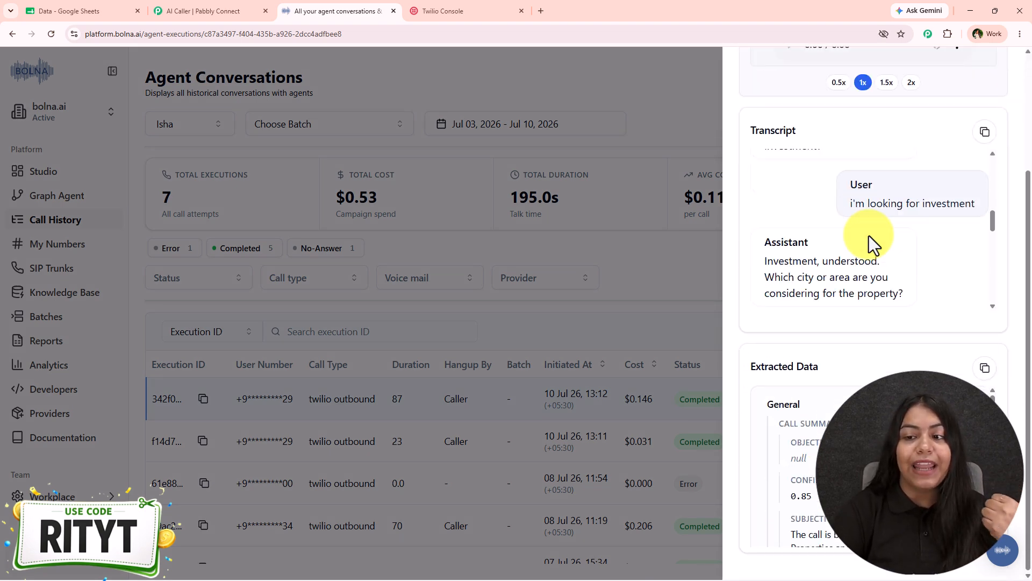
{"action": "scroll", "coordinate": [853, 395], "scroll_direction": "down", "scroll_amount": 5}
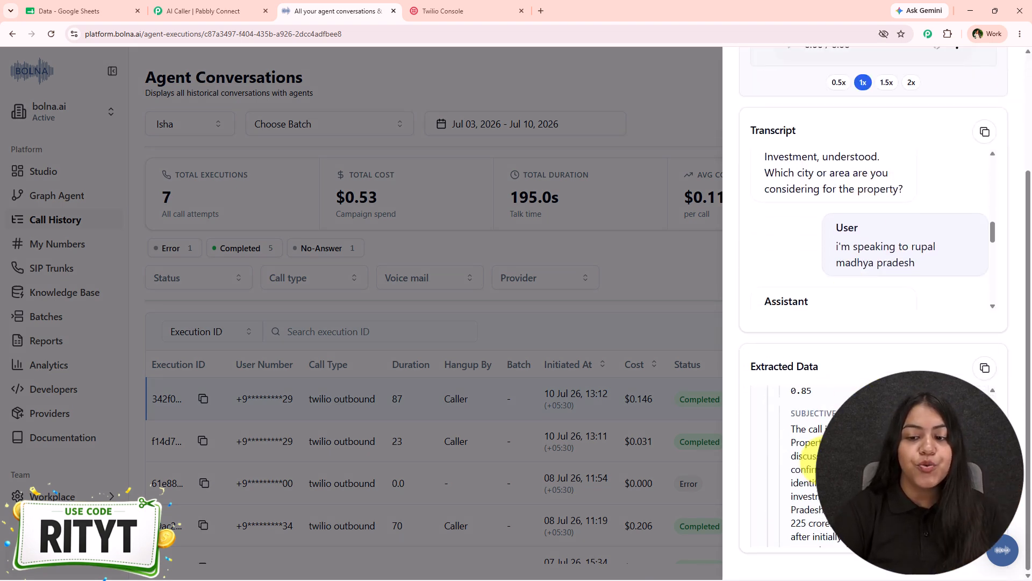
{"action": "scroll", "coordinate": [806, 462], "scroll_direction": "down", "scroll_amount": 1}
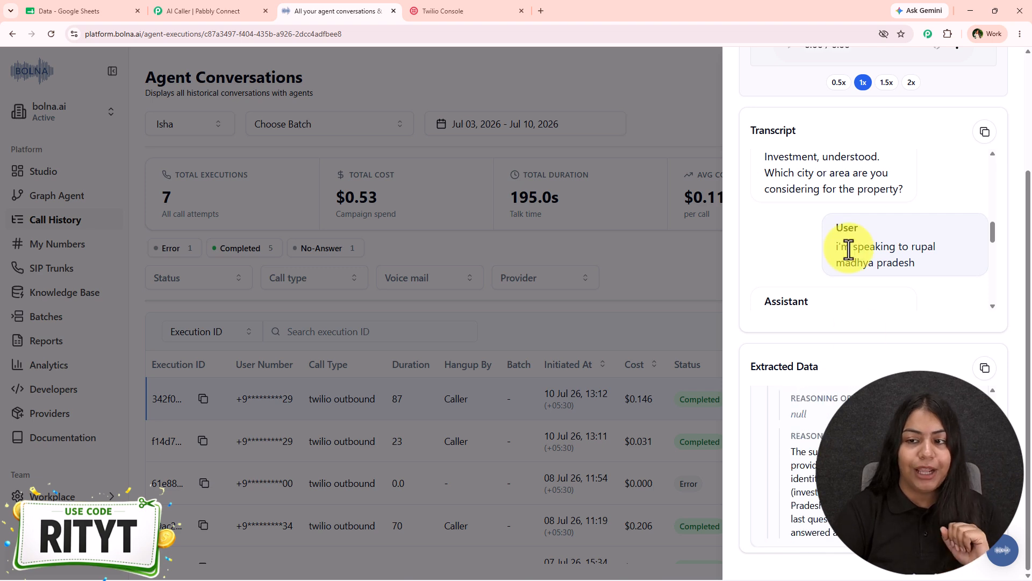
{"action": "scroll", "coordinate": [847, 247], "scroll_direction": "down", "scroll_amount": 5}
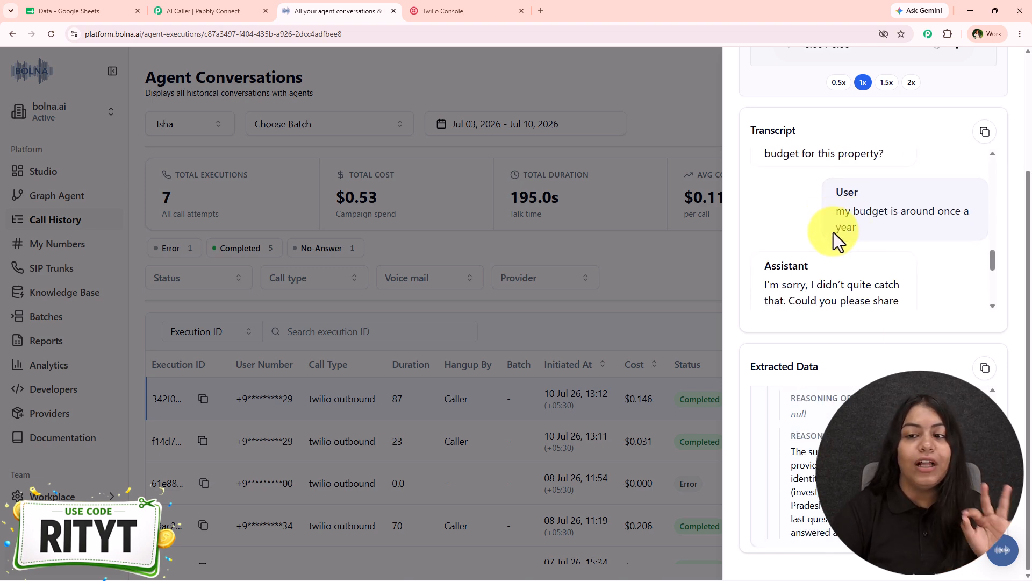
{"action": "scroll", "coordinate": [834, 230], "scroll_direction": "down", "scroll_amount": 5}
{"action": "scroll", "coordinate": [871, 232], "scroll_direction": "up", "scroll_amount": 15}
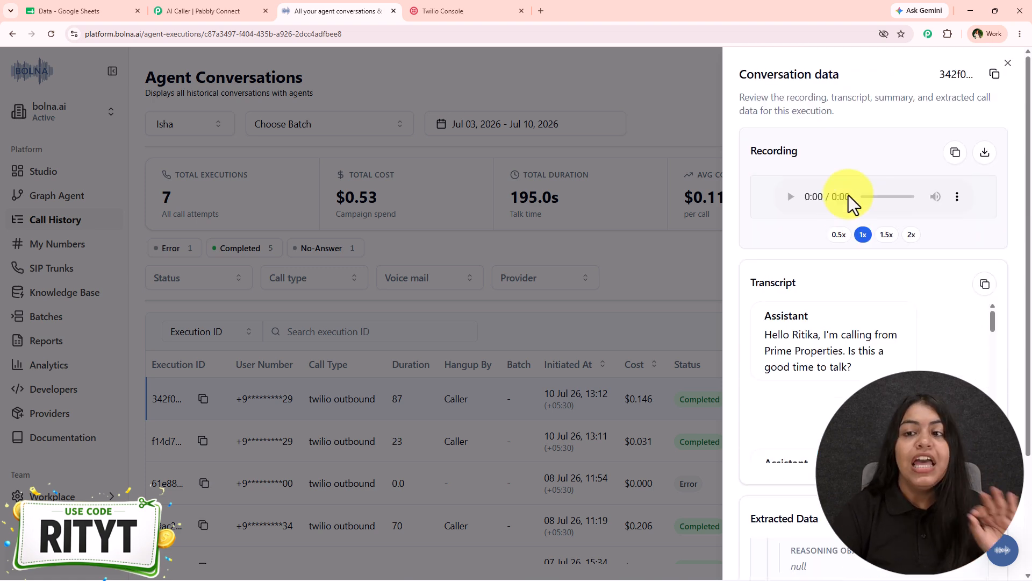
{"action": "left_click", "coordinate": [1008, 63]}
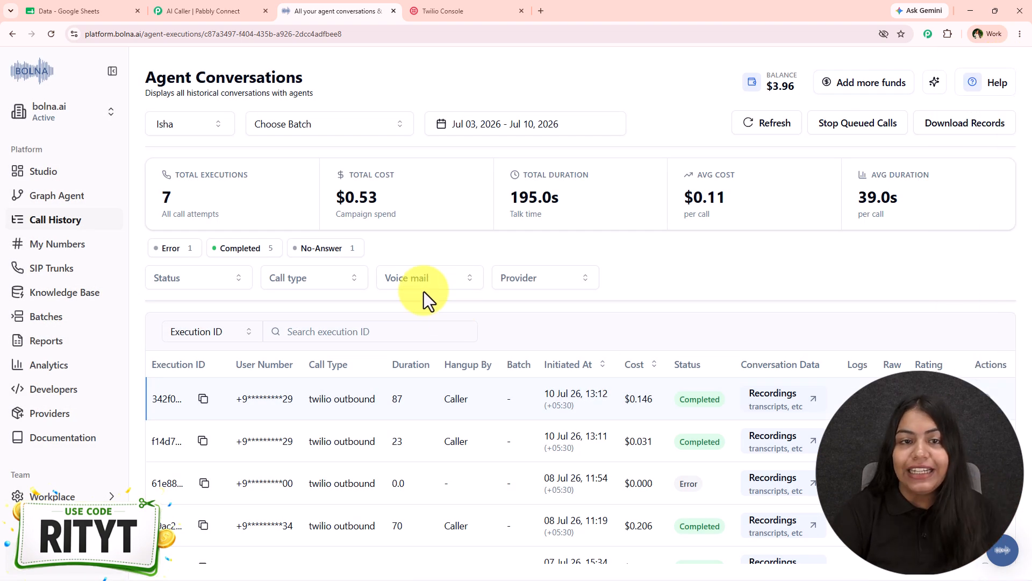
{"action": "left_click", "coordinate": [211, 4]}
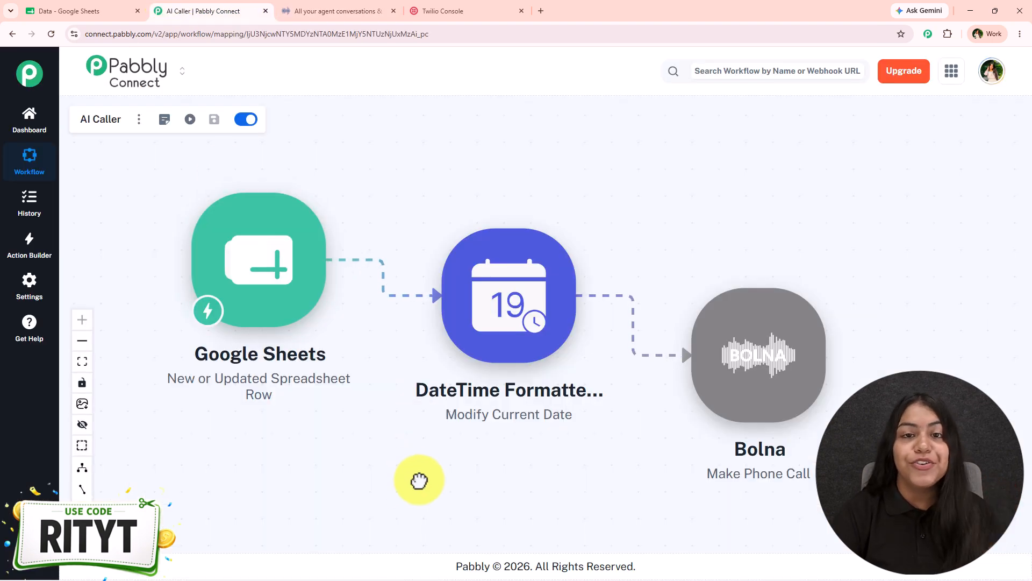